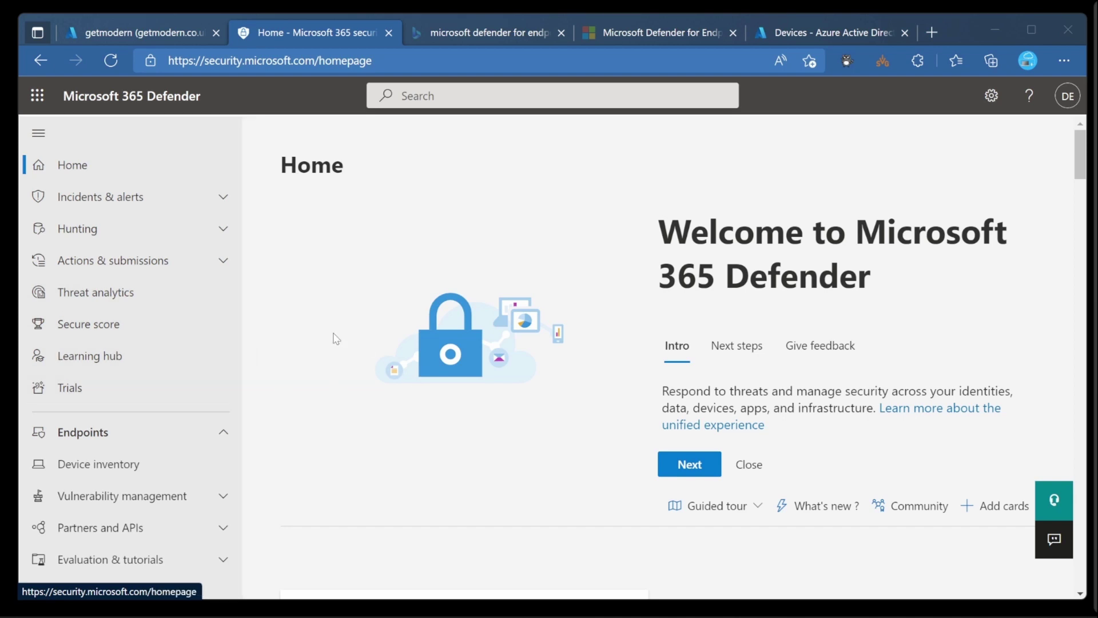
Open the Endpoints page under Microsoft 365 Defender Settings
scroll(147, 416, "down", 10)
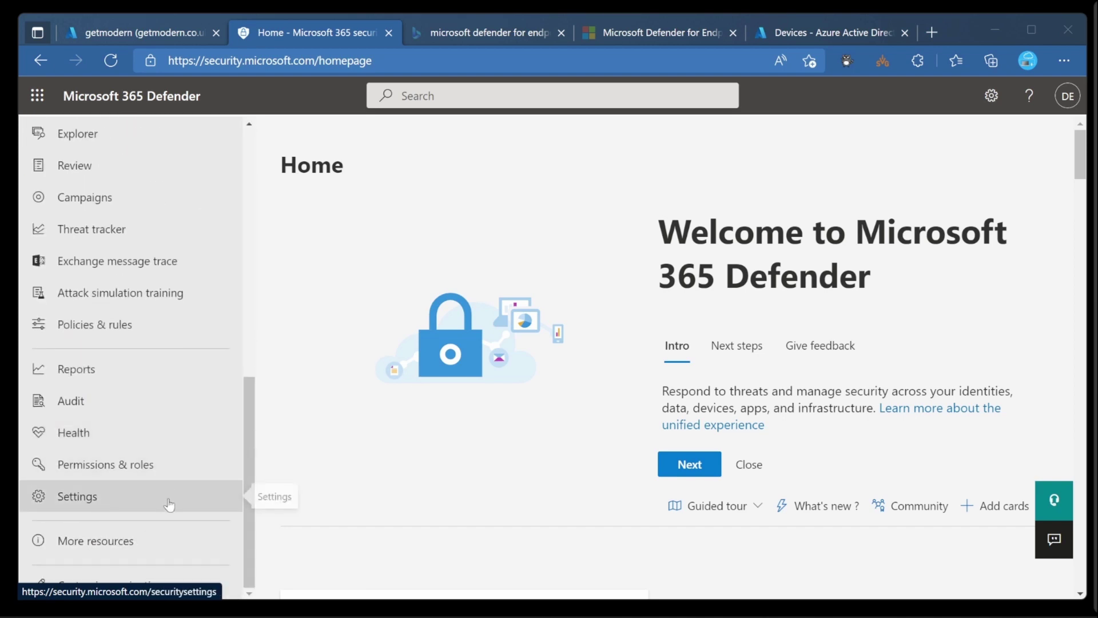
left_click(211, 497)
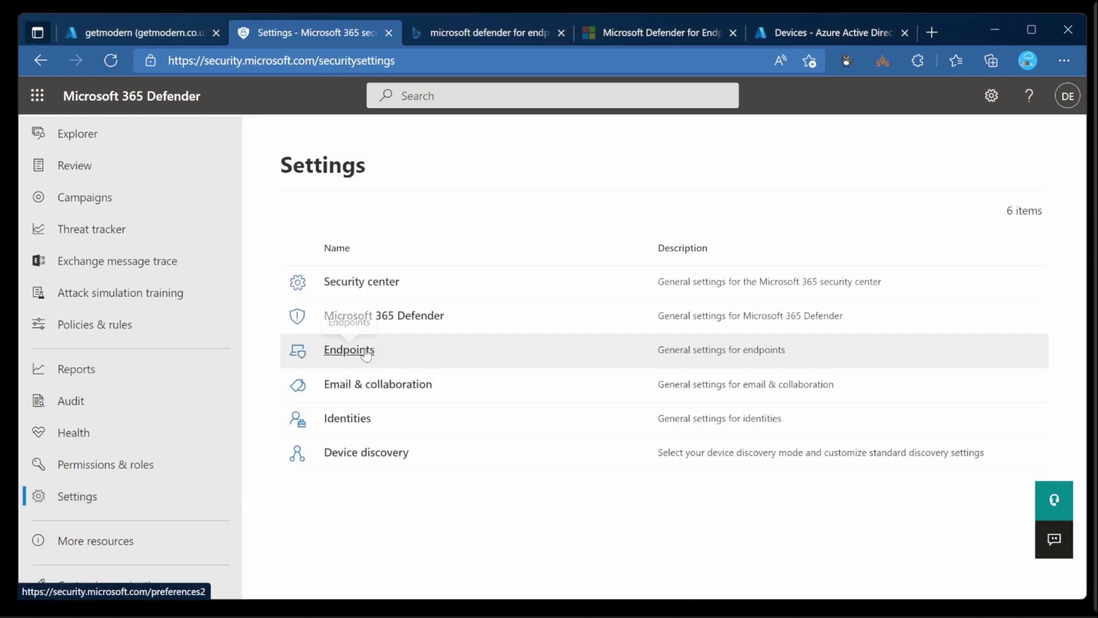
left_click(387, 351)
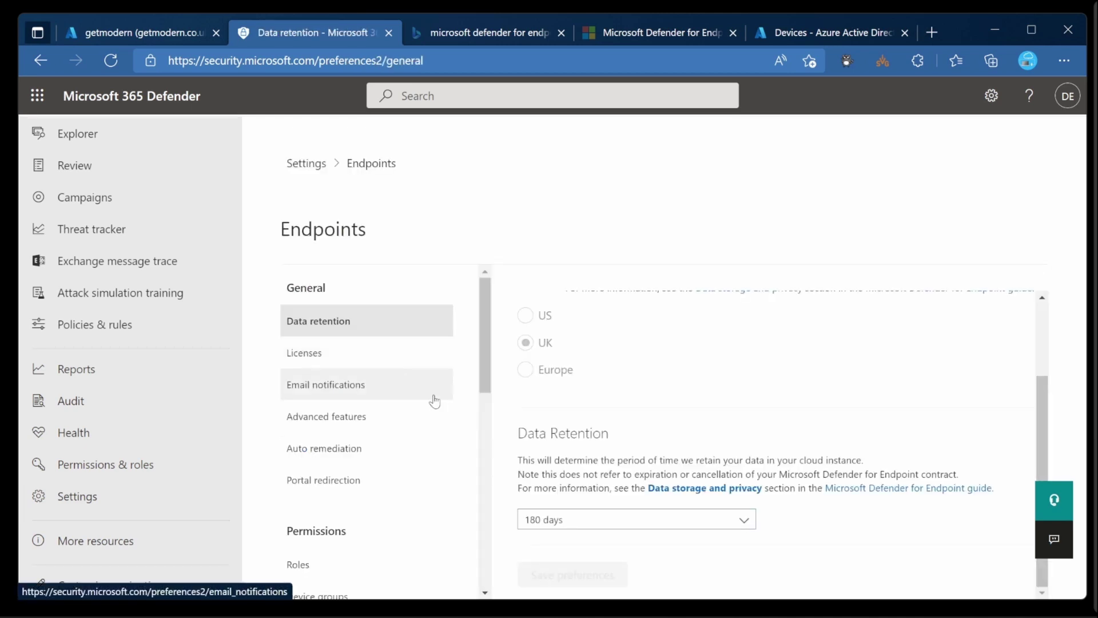
Switch the Microsoft Intune connection to On in Advanced features and save preferences
left_click(417, 421)
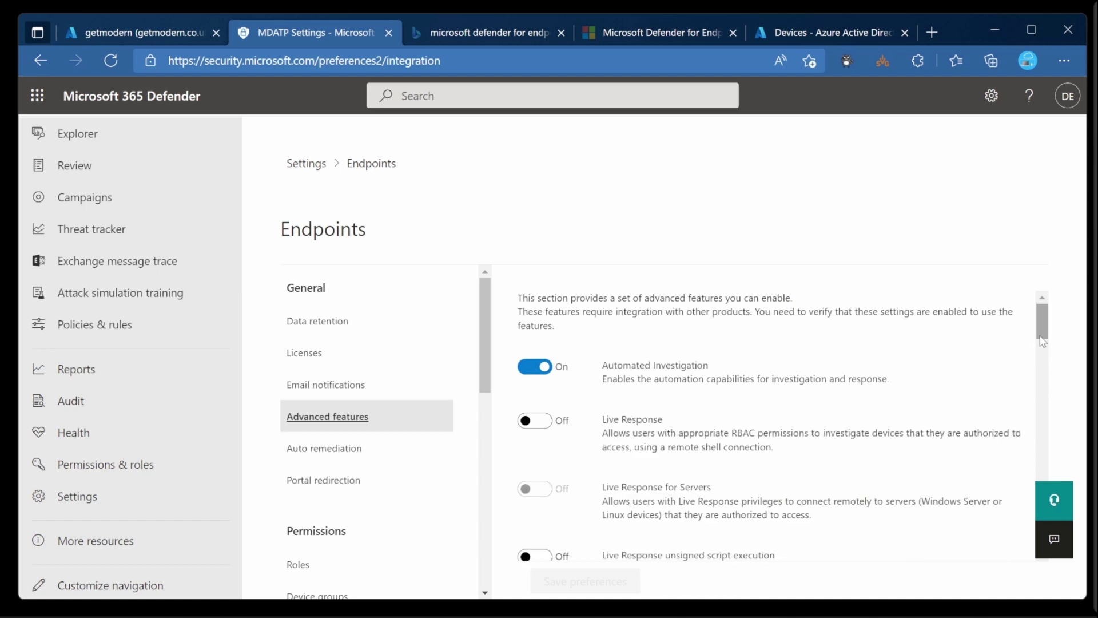
left_click_drag(1040, 318, 1047, 489)
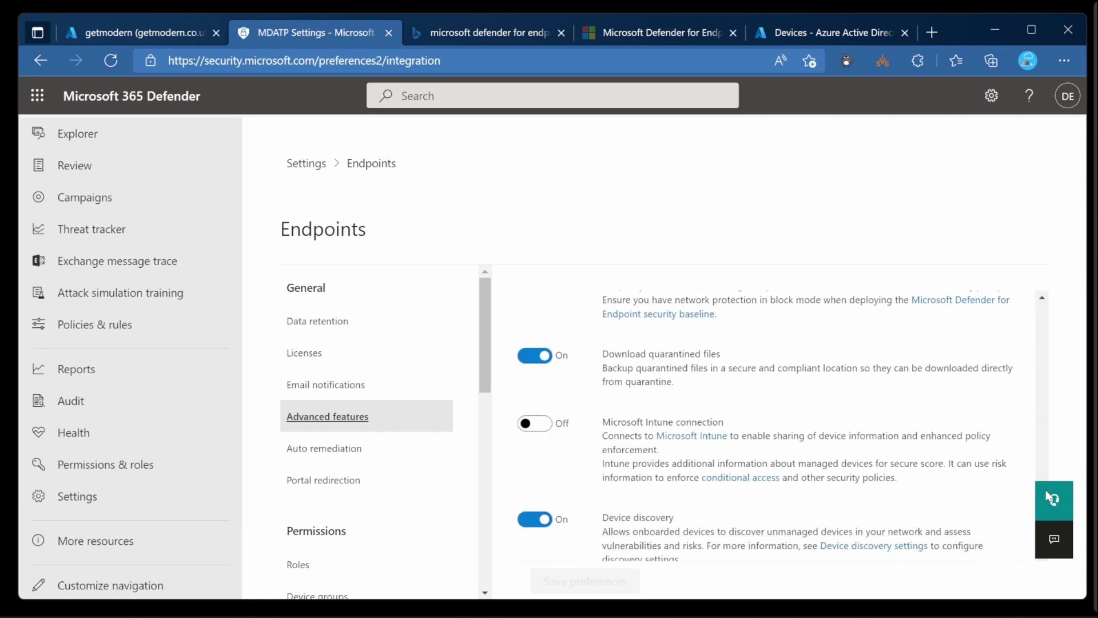
left_click(544, 413)
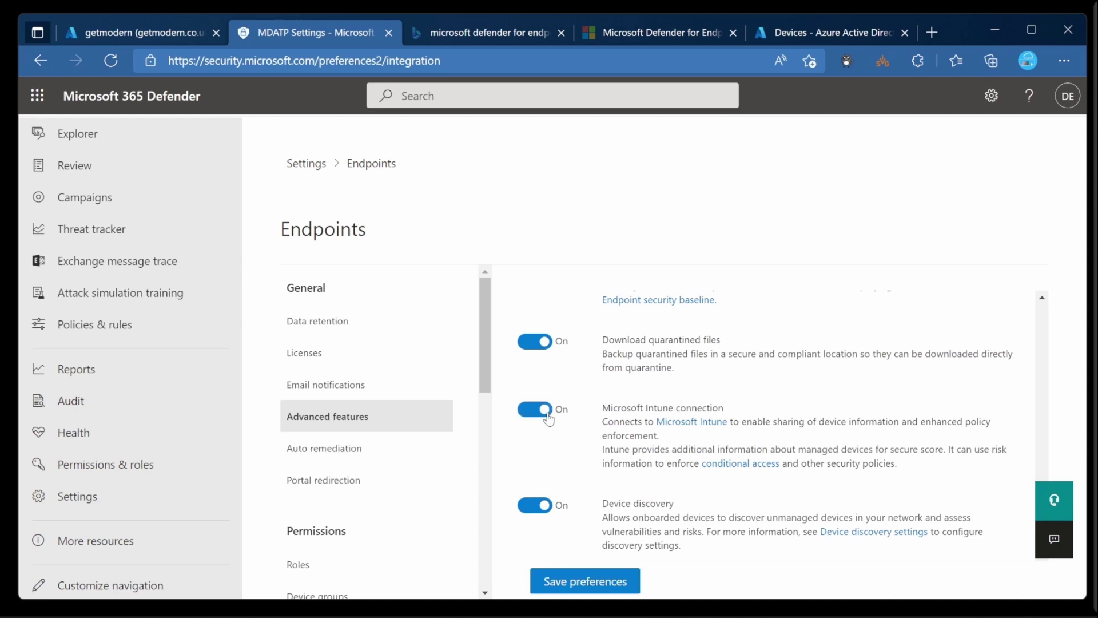
left_click(580, 582)
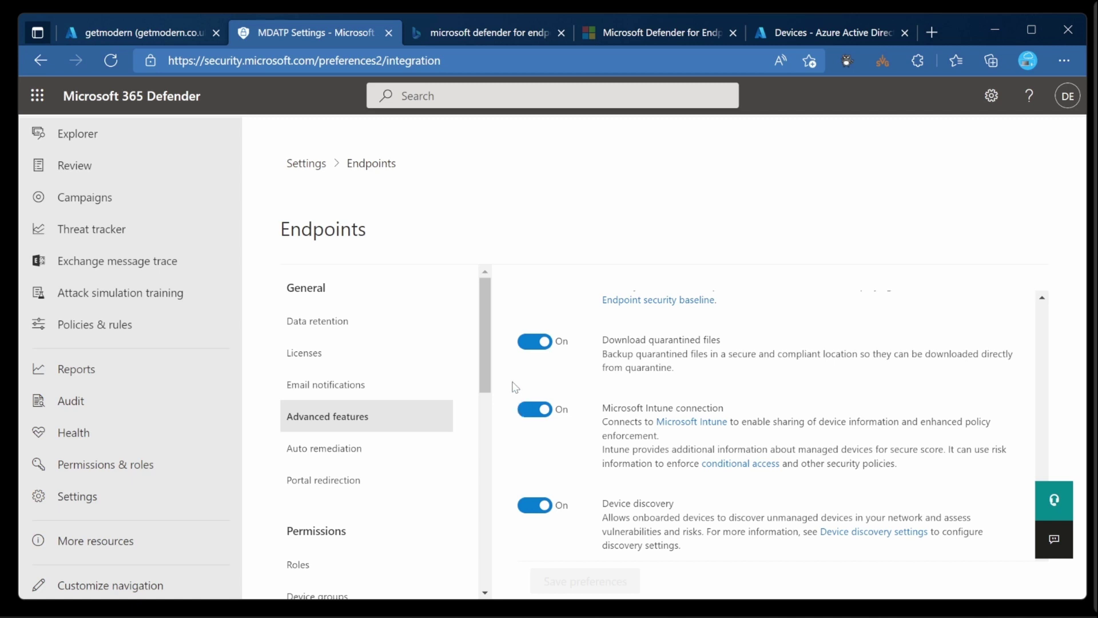
Open the Microsoft Defender for Endpoint page under Endpoint security in Endpoint Manager
left_click(153, 36)
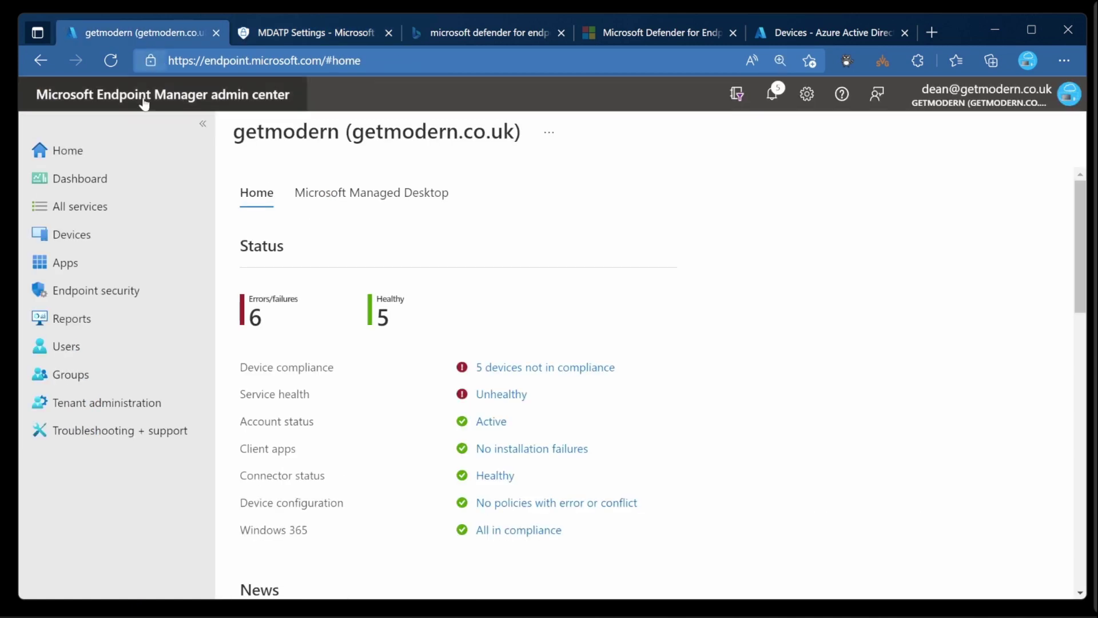
left_click(170, 295)
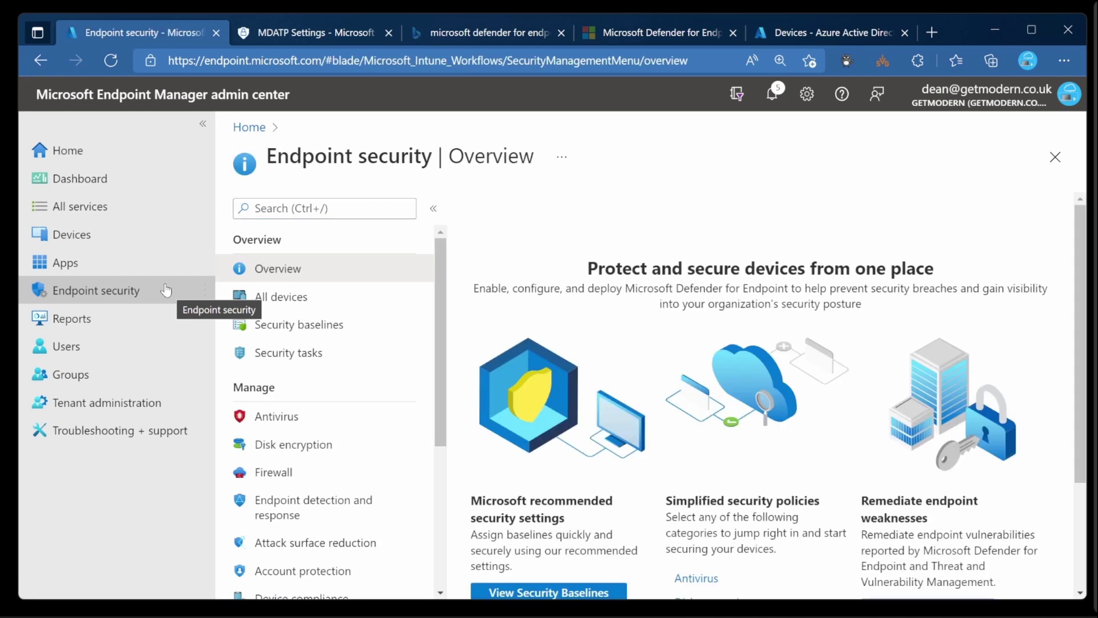
left_click_drag(444, 289, 447, 442)
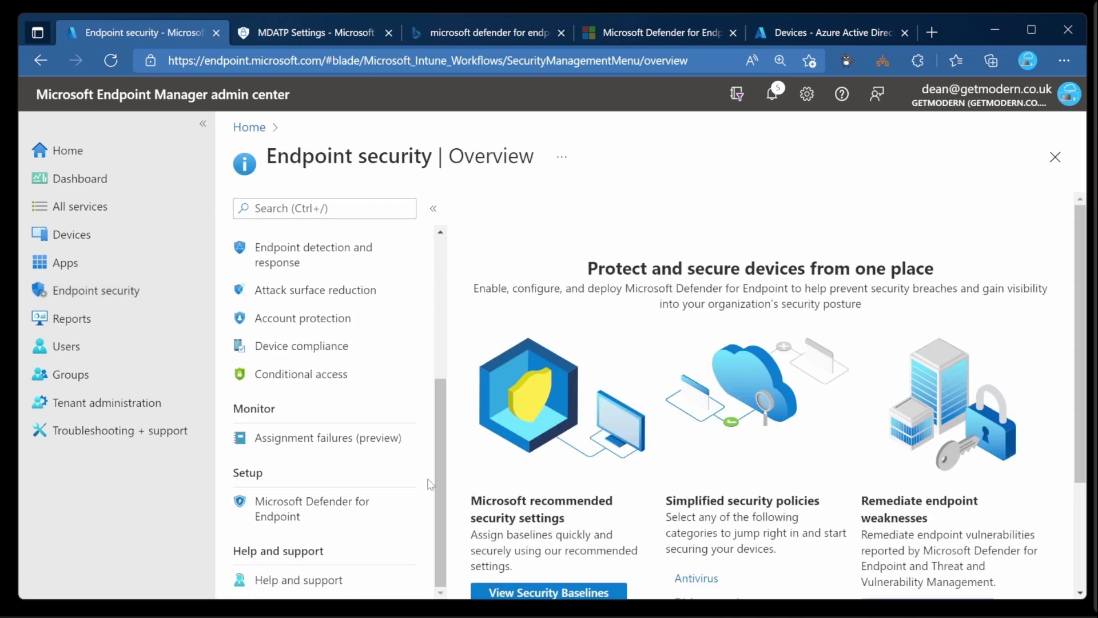
left_click(371, 506)
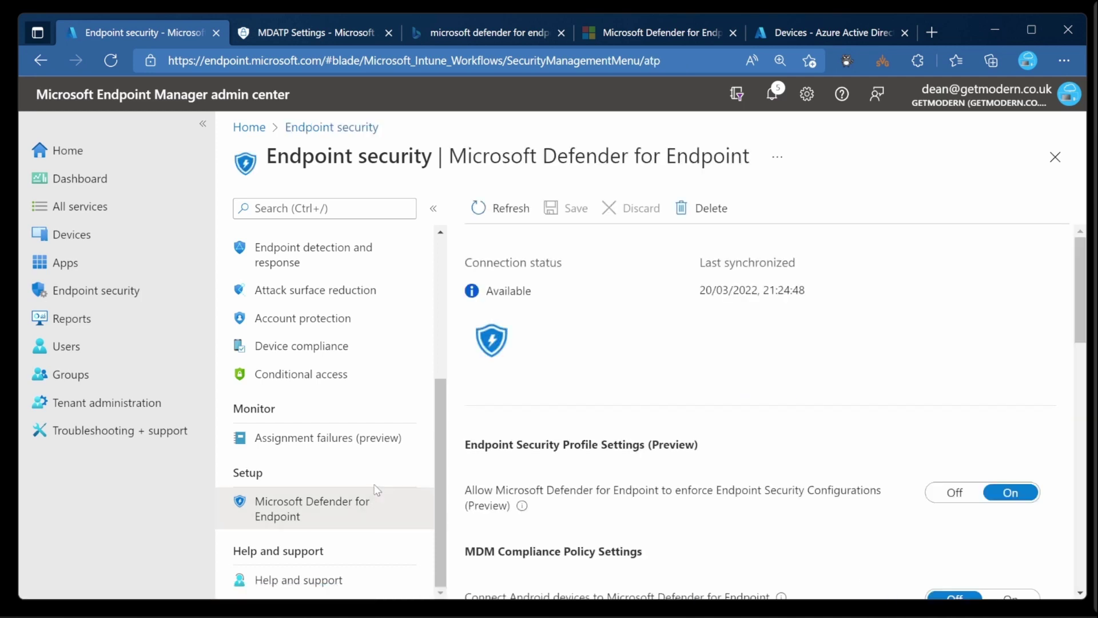
Set both the Android and iOS Defender for Endpoint connection toggles to On and save
mouse_move(1081, 258)
left_mouse_down()
mouse_move(1081, 270)
mouse_move(1081, 261)
left_mouse_up()
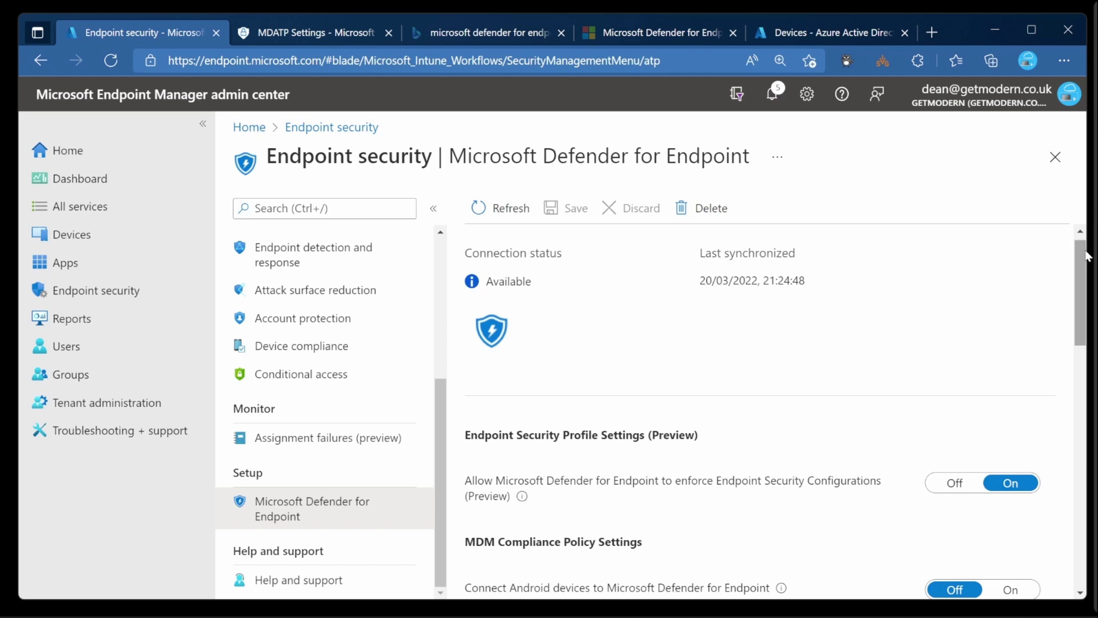
left_click_drag(1087, 256, 1080, 339)
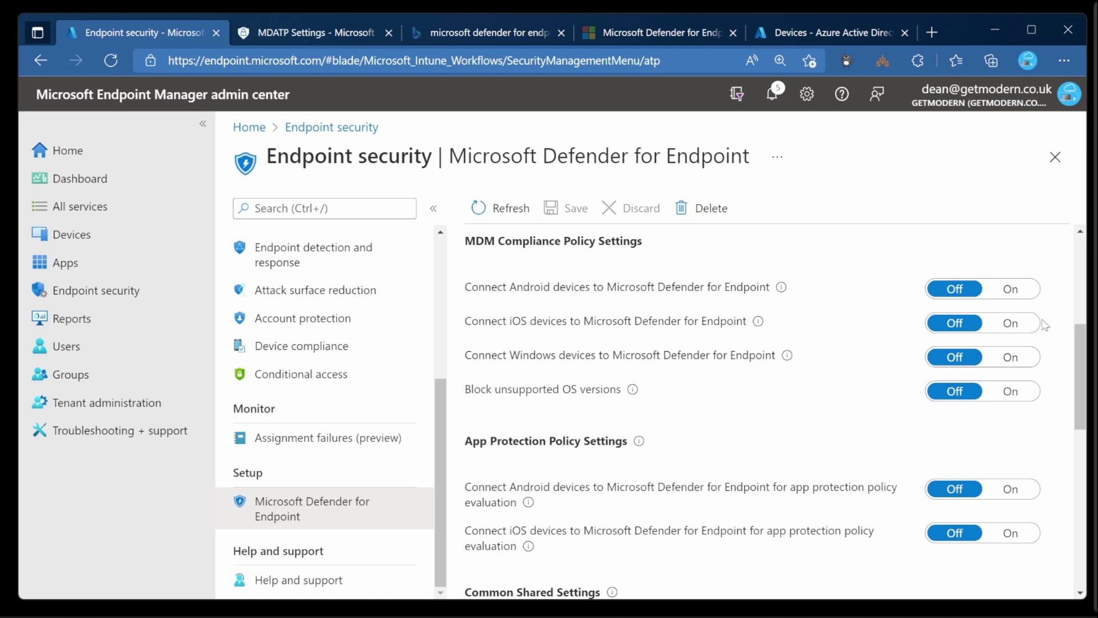
left_click(1028, 293)
left_click(1028, 326)
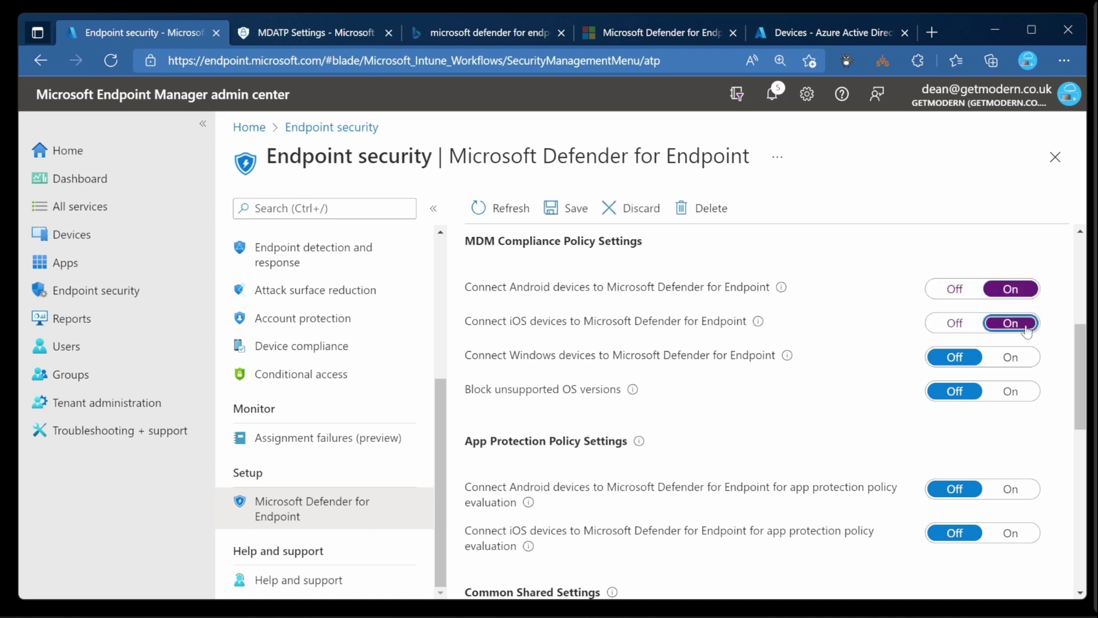
left_click(564, 217)
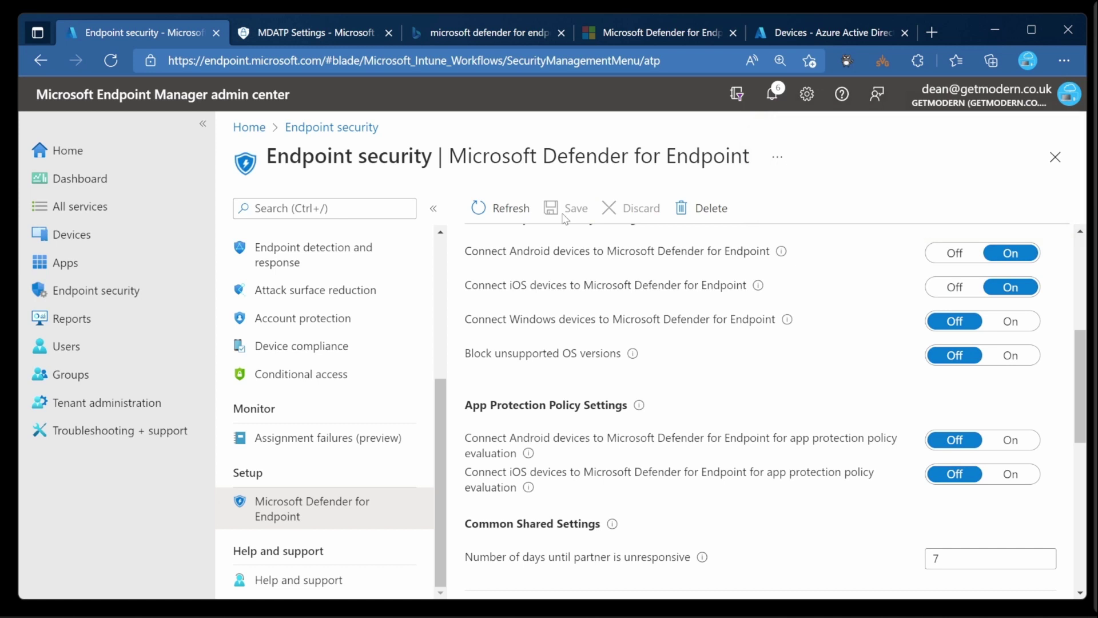
left_click(166, 271)
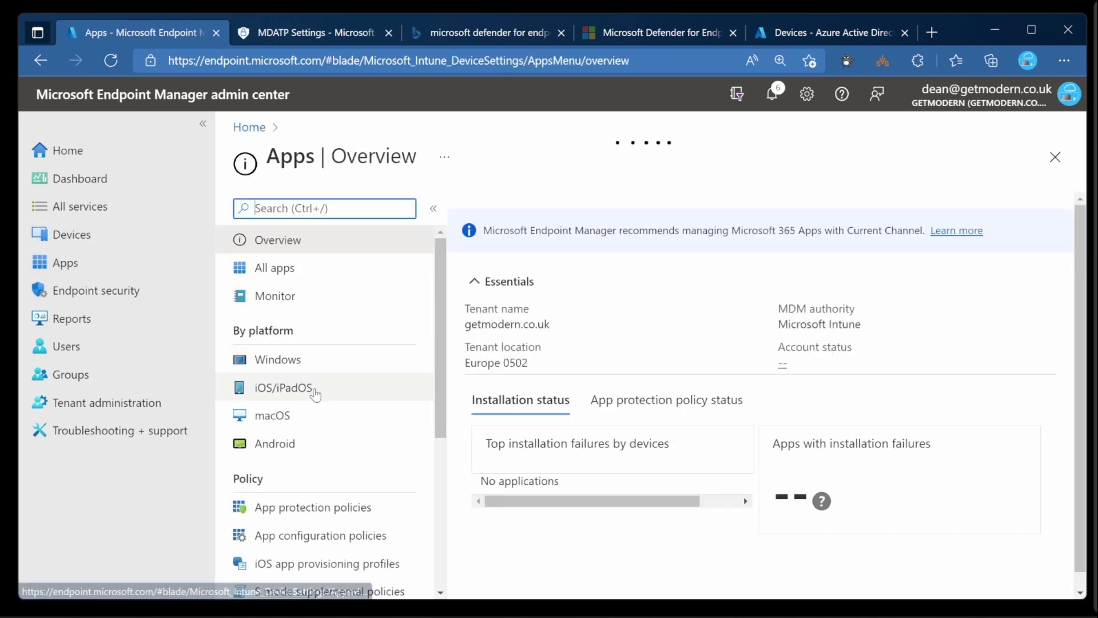
Start adding an iOS/iPadOS app of type iOS store app
left_click(314, 391)
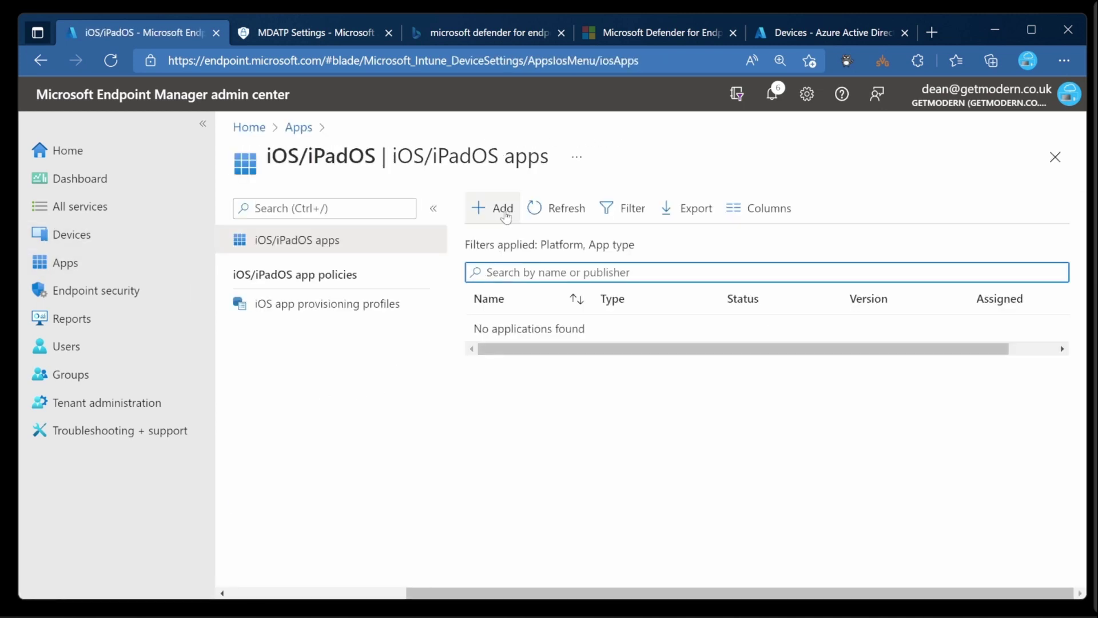
left_click(504, 211)
left_click(754, 215)
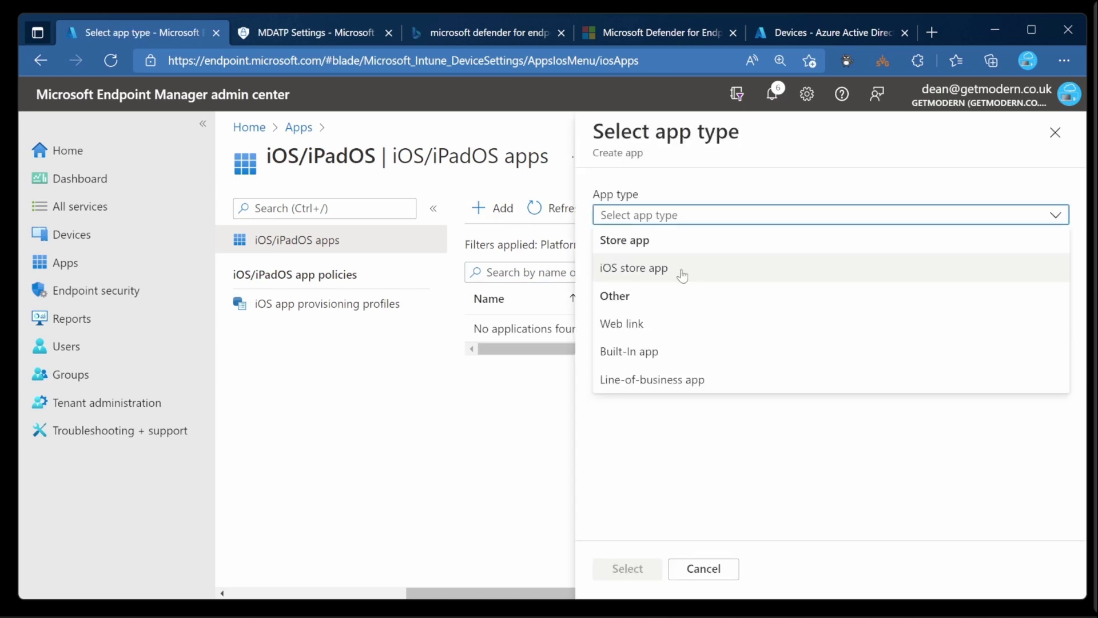
left_click(726, 277)
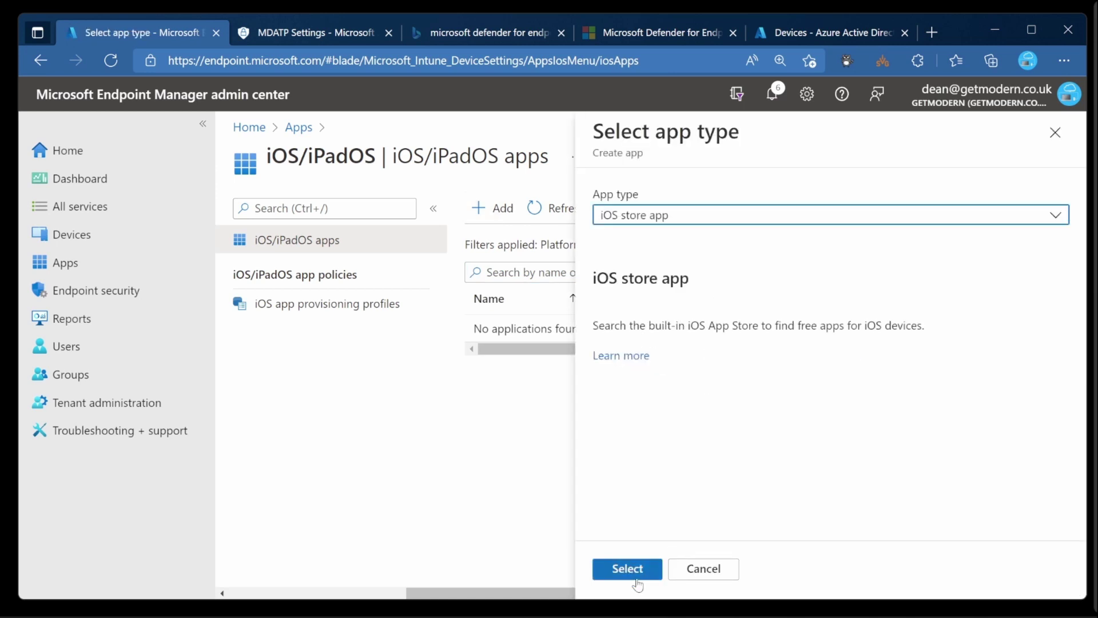
left_click(627, 568)
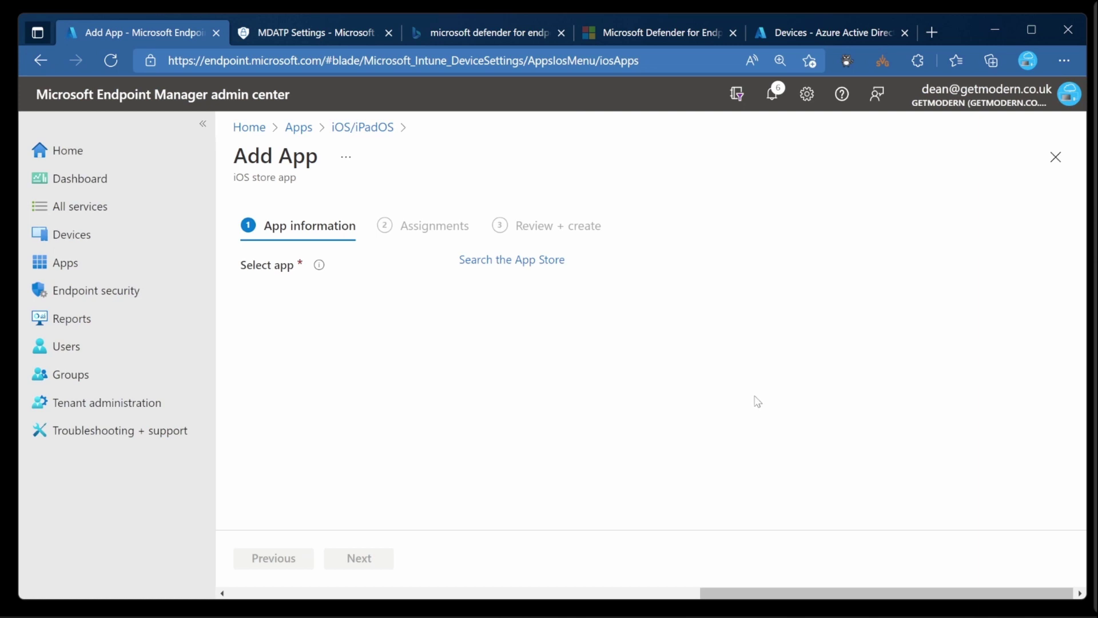
Search the App Store and select Microsoft Defender as the app
left_click(538, 260)
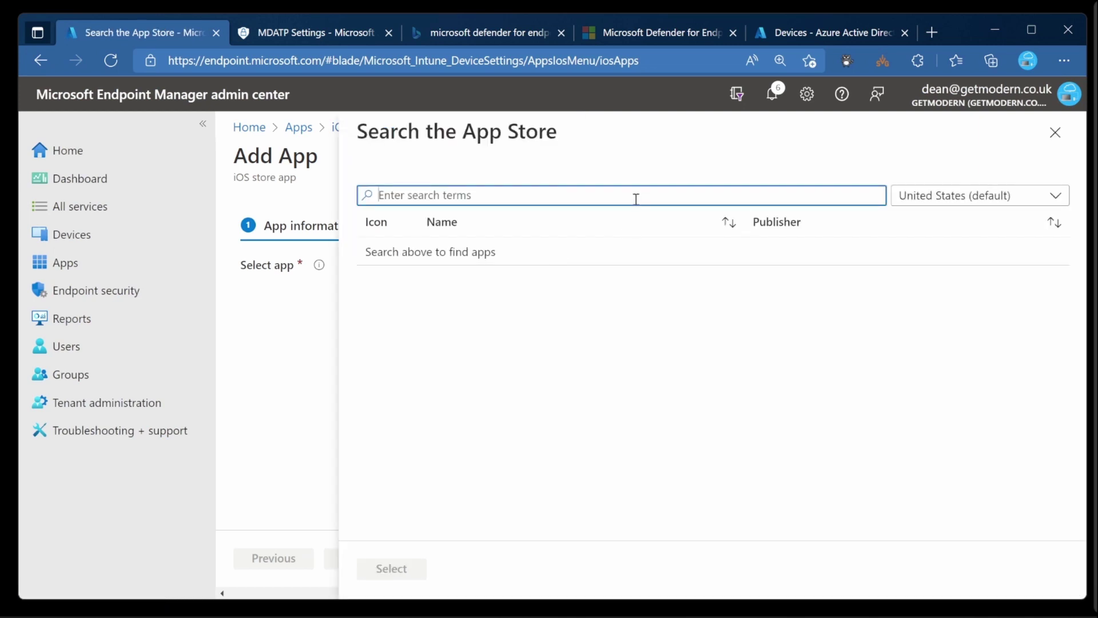
type("m")
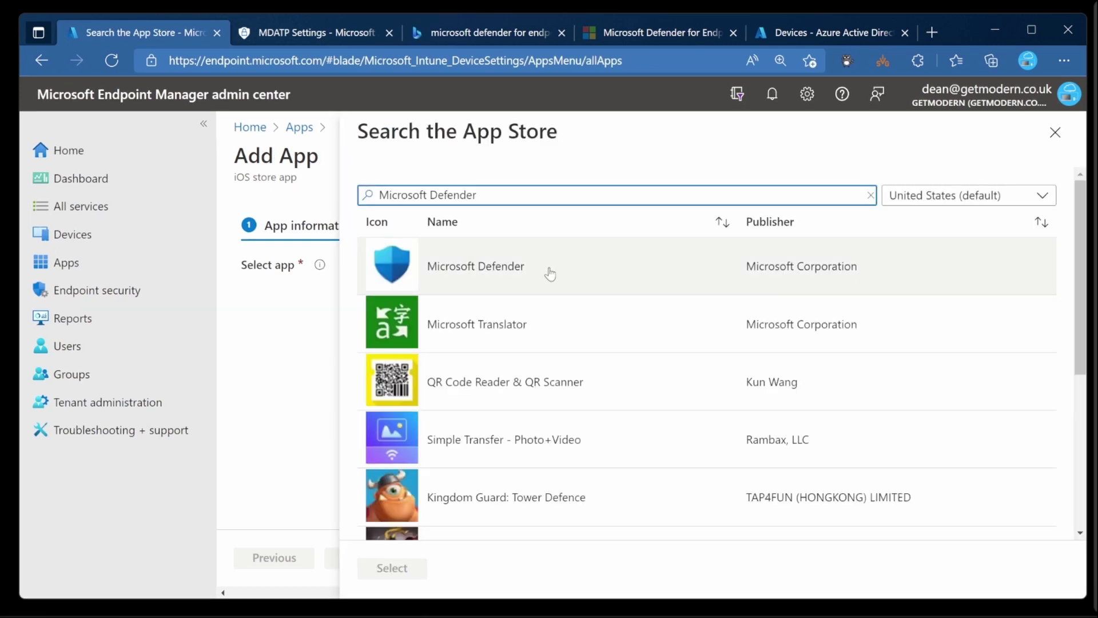
left_click(512, 275)
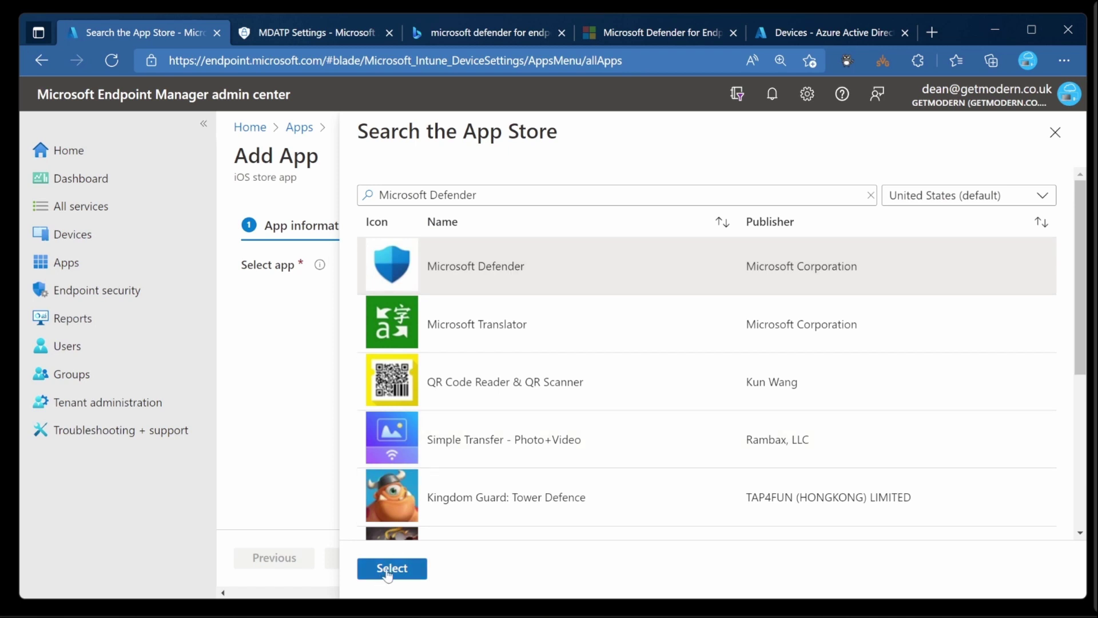
left_click(382, 577)
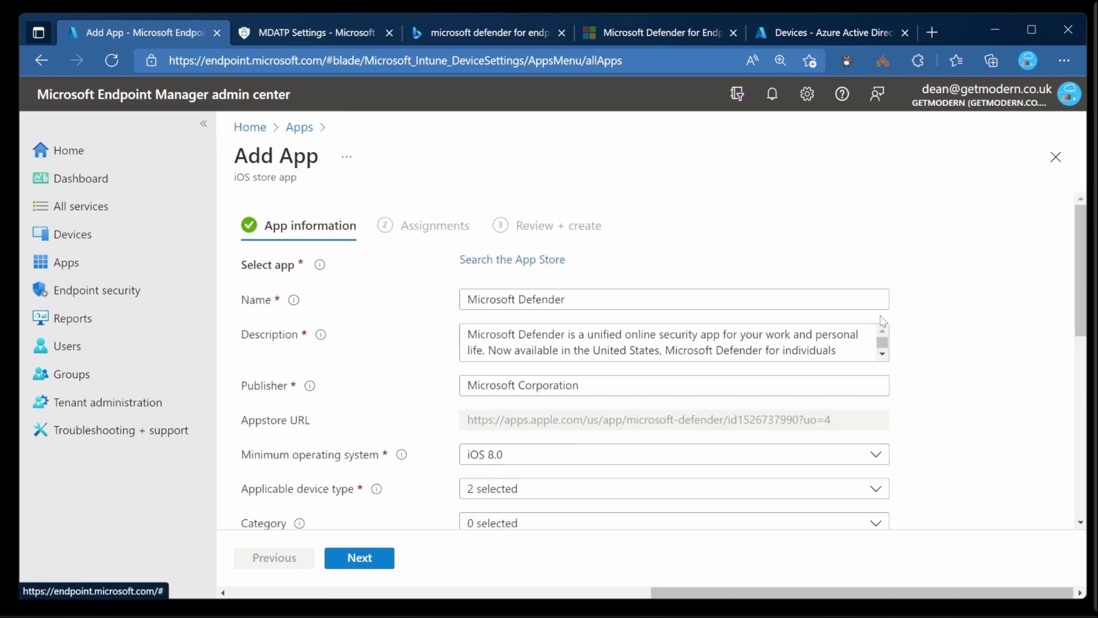
Set the Microsoft Defender app's minimum operating system to iOS 12.0 and continue to Assignments
left_click_drag(1080, 235, 918, 318)
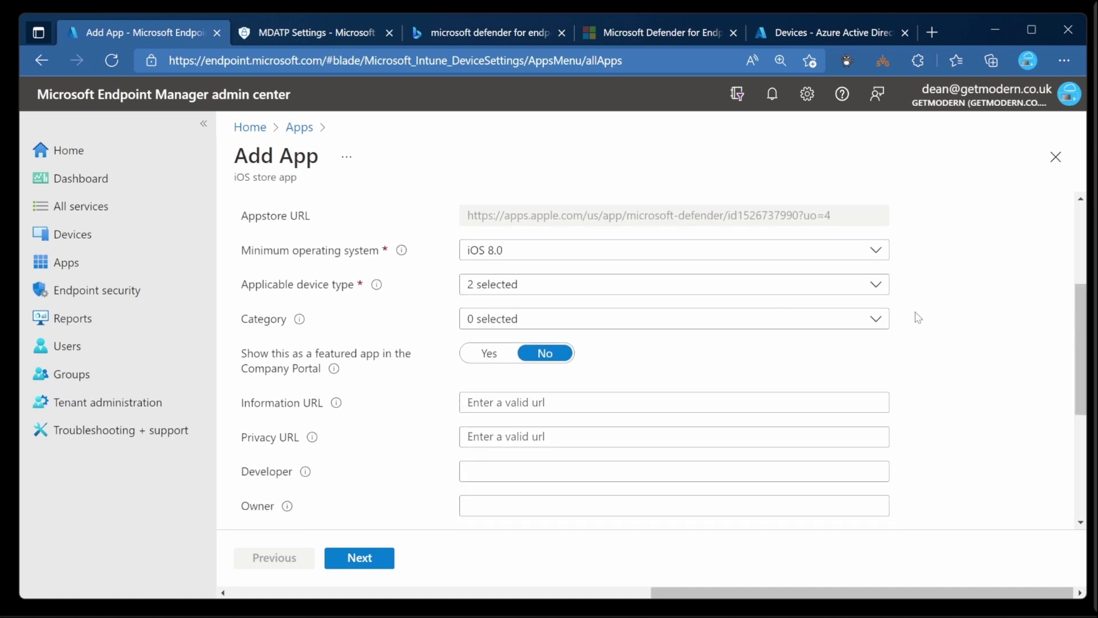
left_click(619, 256)
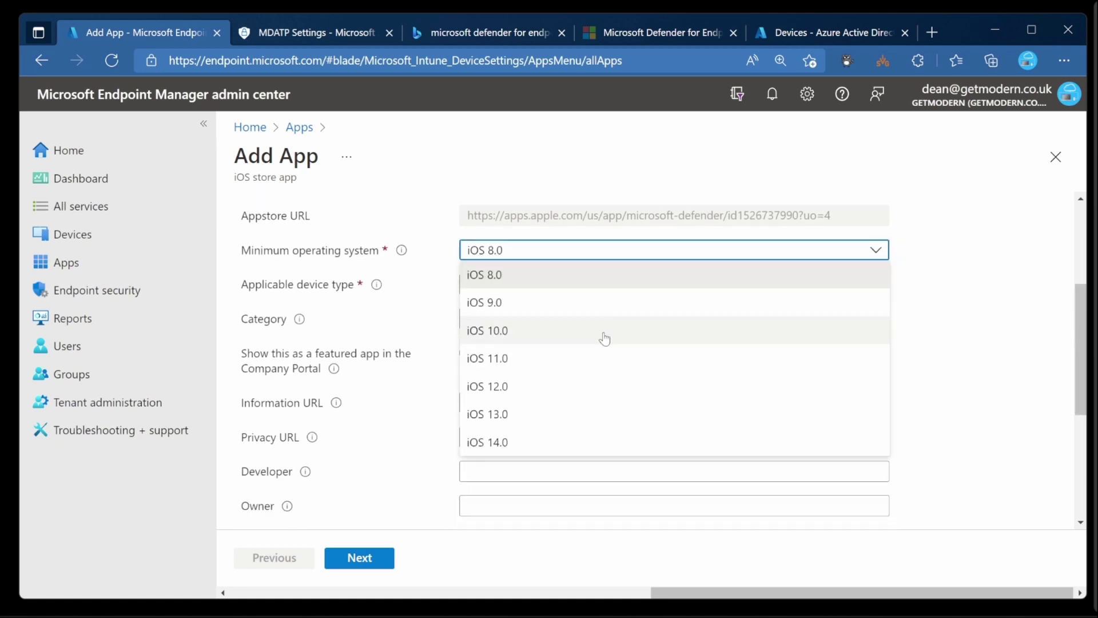
left_click(577, 389)
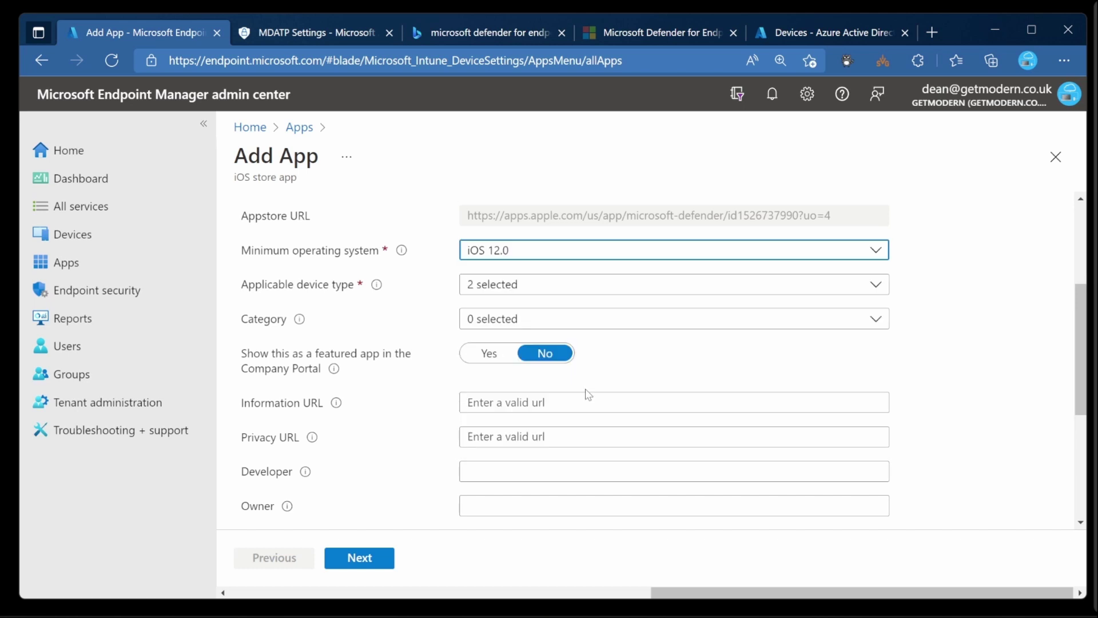
scroll(1030, 344, "down", 4)
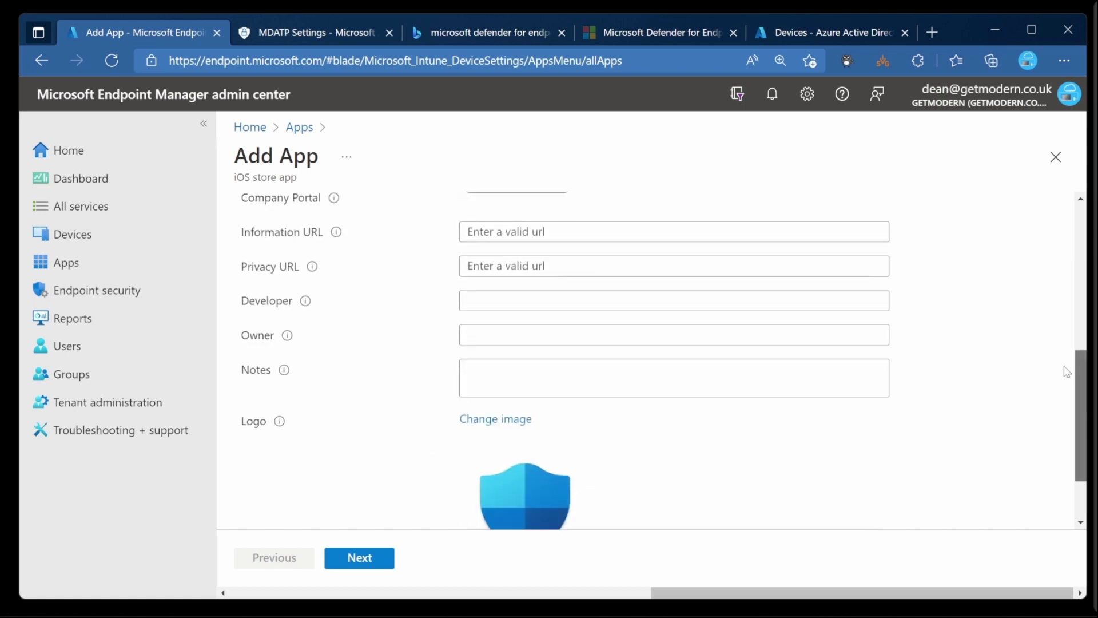
left_click(355, 560)
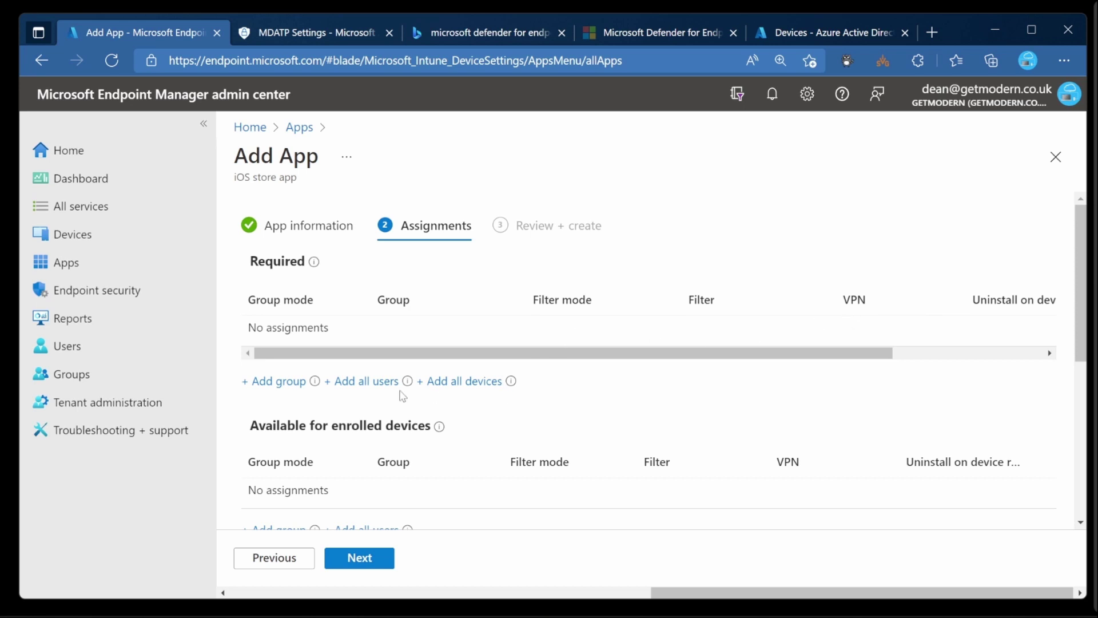
Require the app for the 'Defender for Endpoint Users (Mobile)' group and create it
left_click(277, 381)
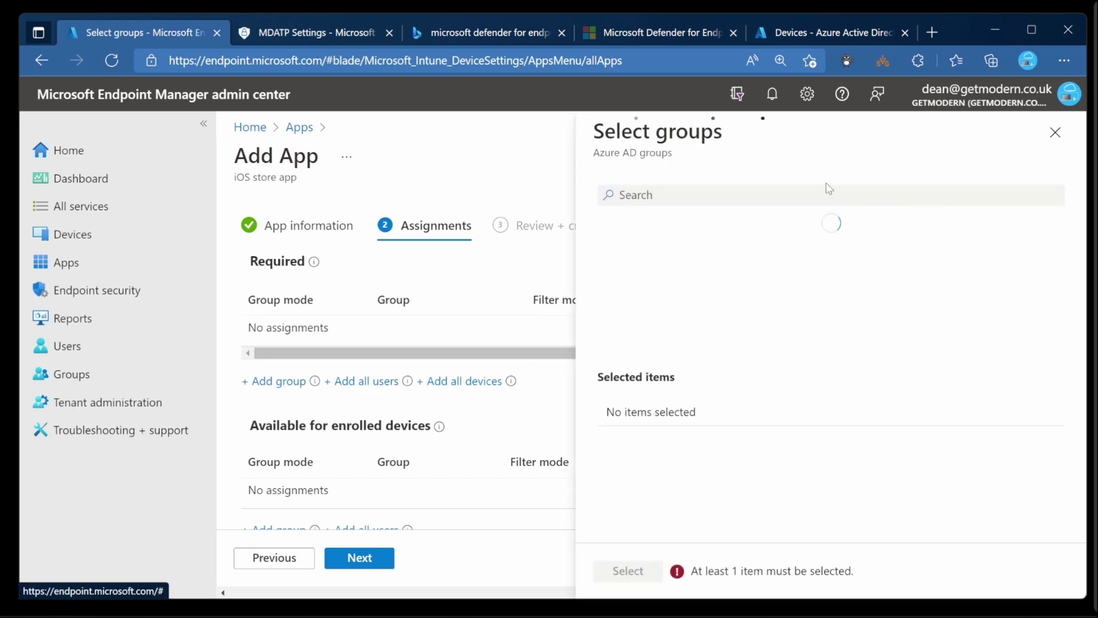
left_click(727, 198)
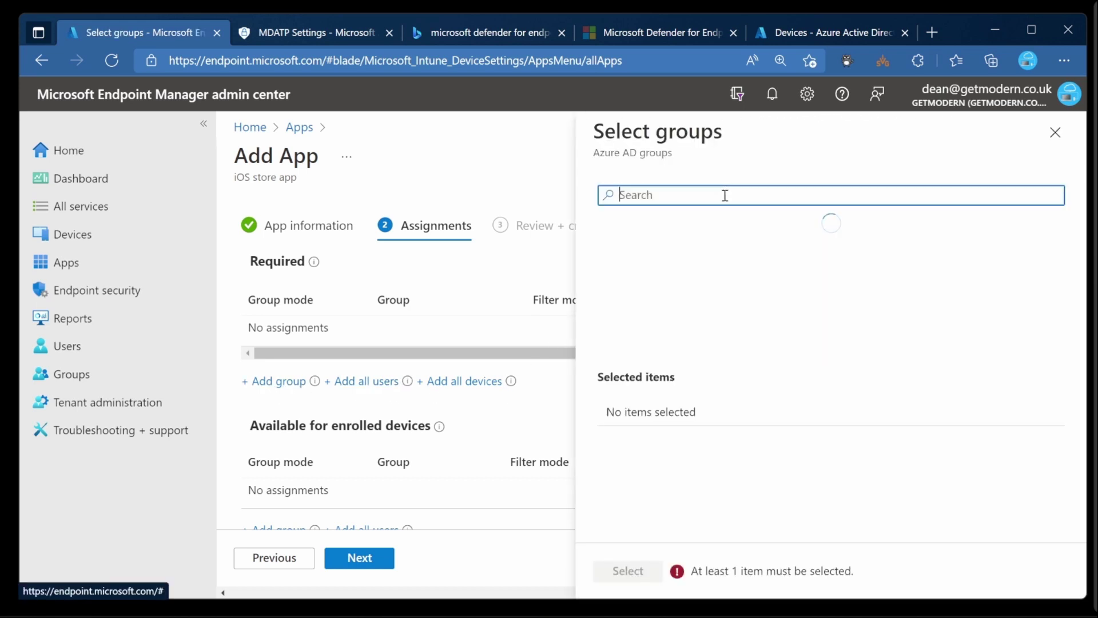
type("defende")
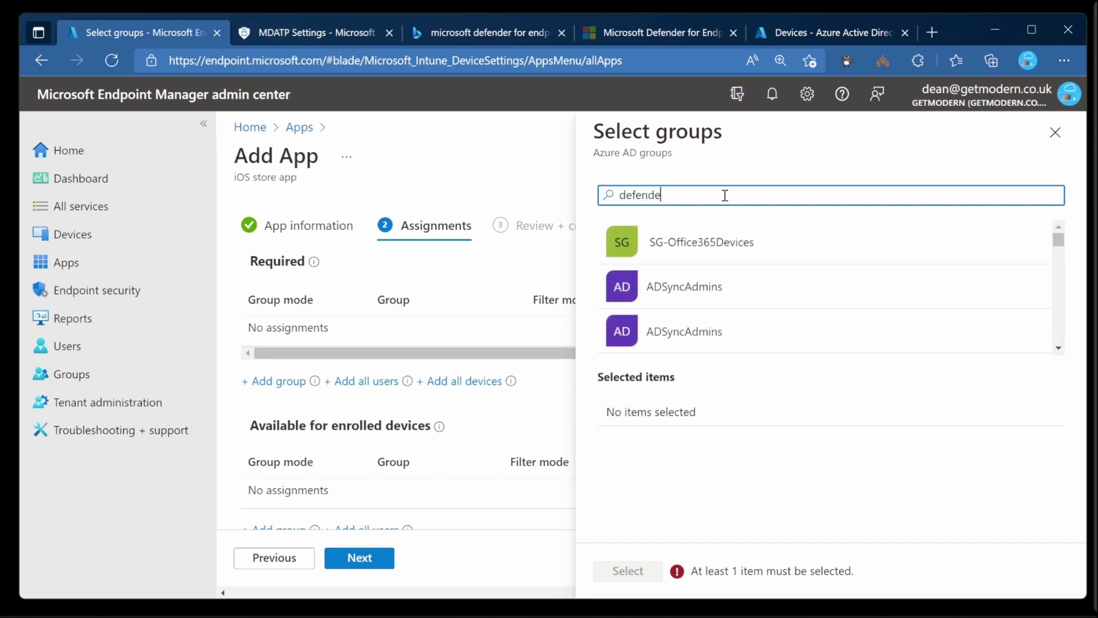
type("r")
left_click(730, 234)
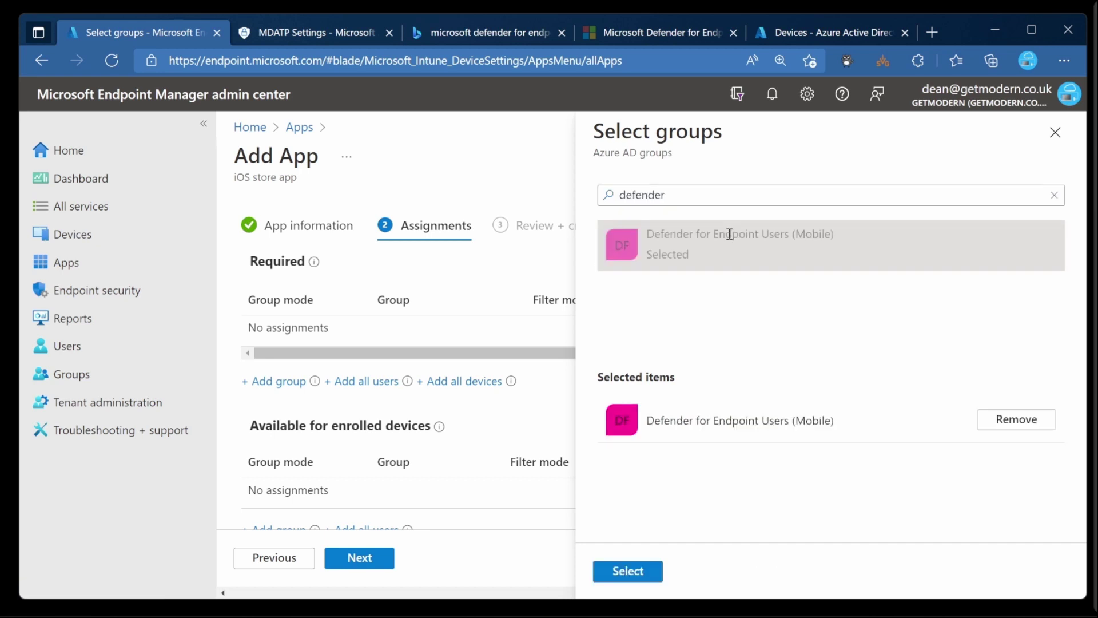
left_click(634, 572)
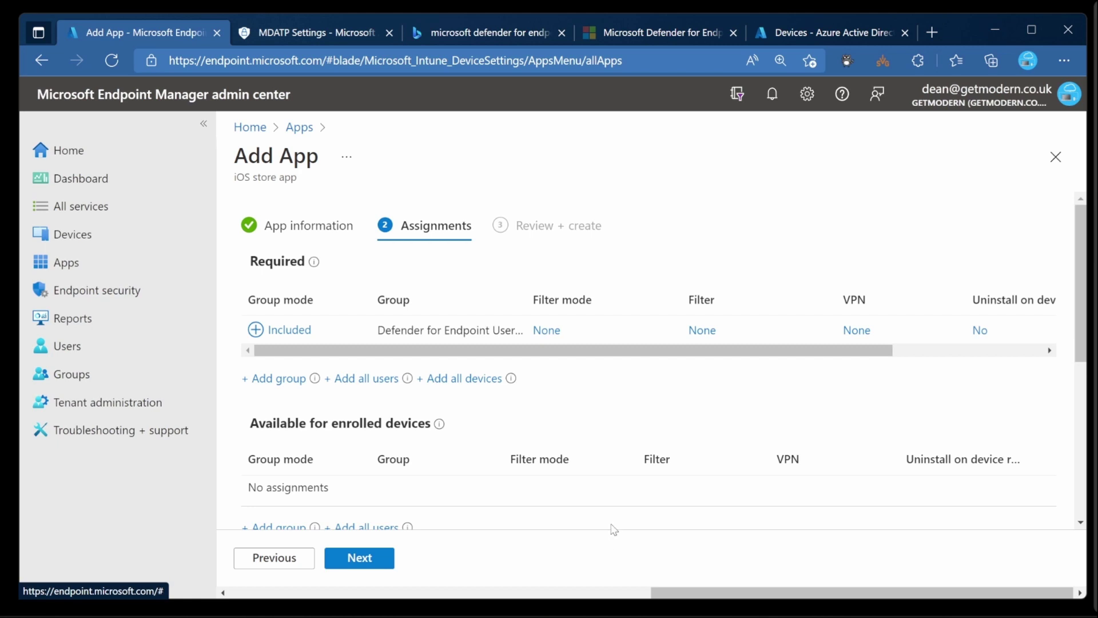
left_click(372, 562)
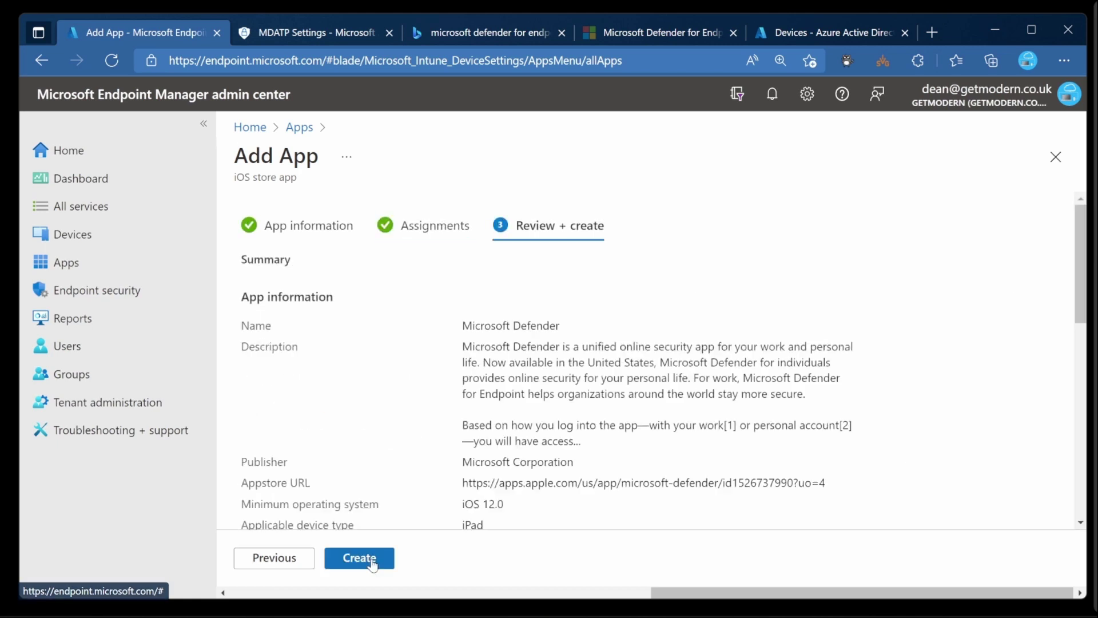
left_click(371, 562)
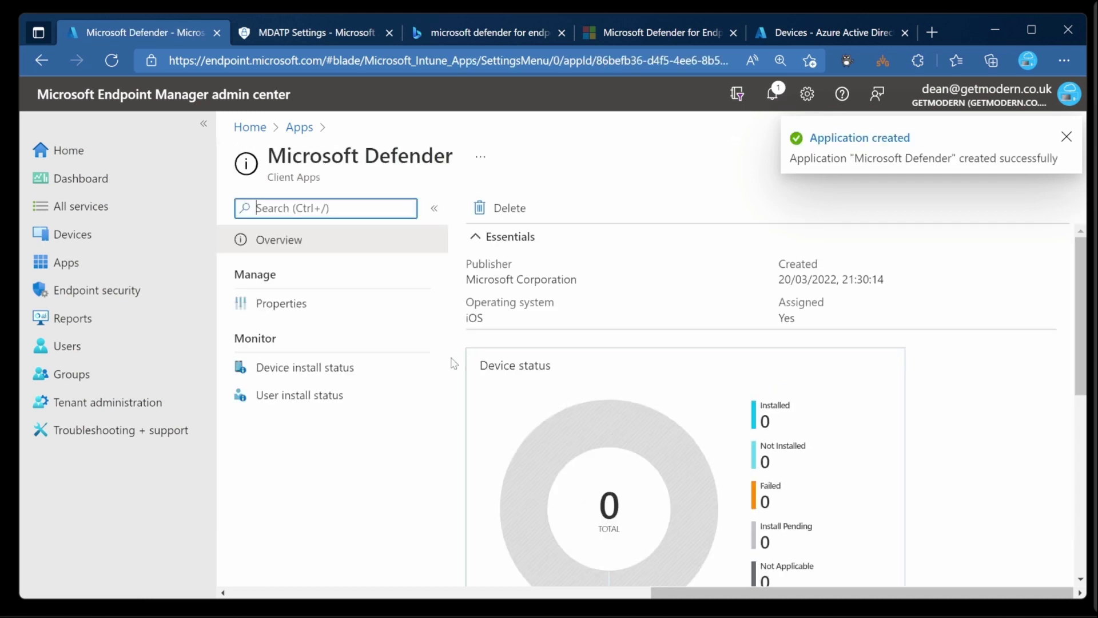
Go to Devices > iOS/iPadOS > Configuration profiles and begin creating a profile
left_click(138, 242)
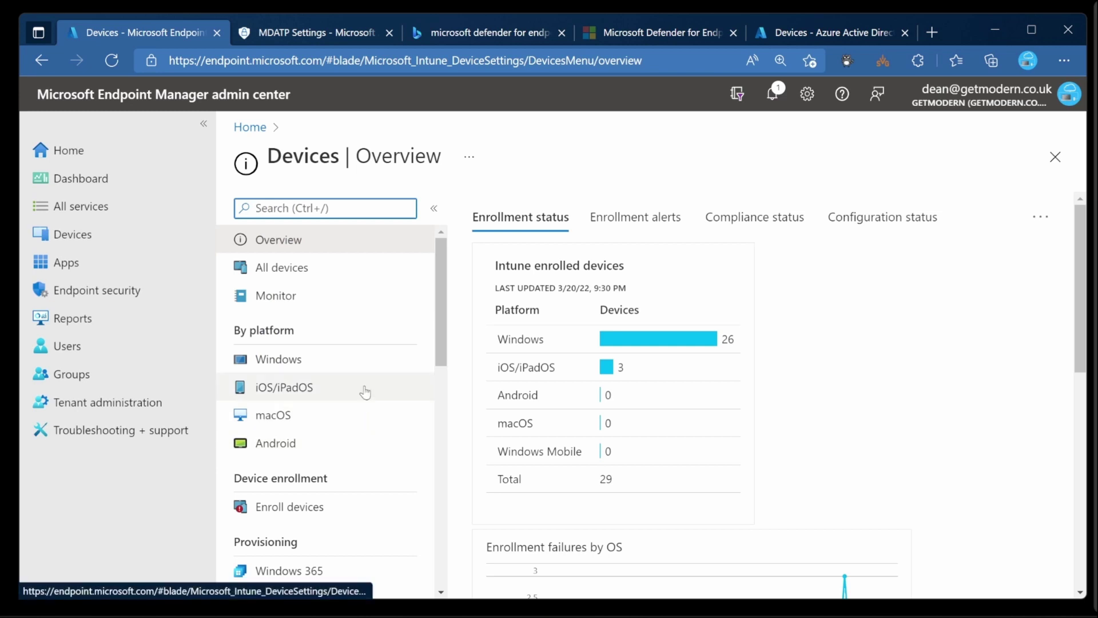
left_click(362, 388)
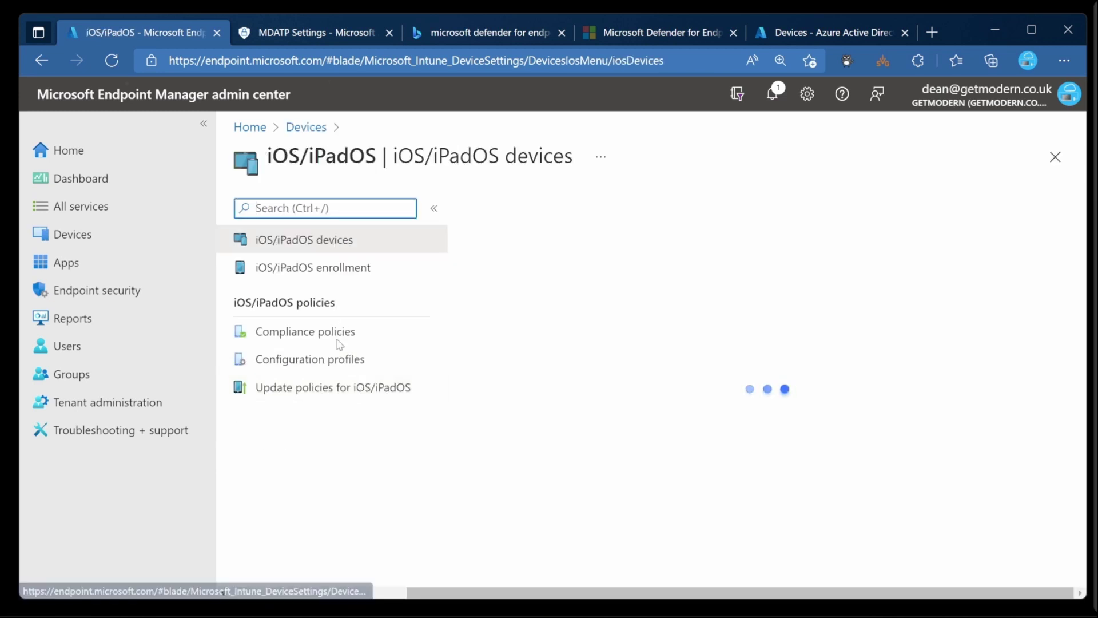
left_click(359, 361)
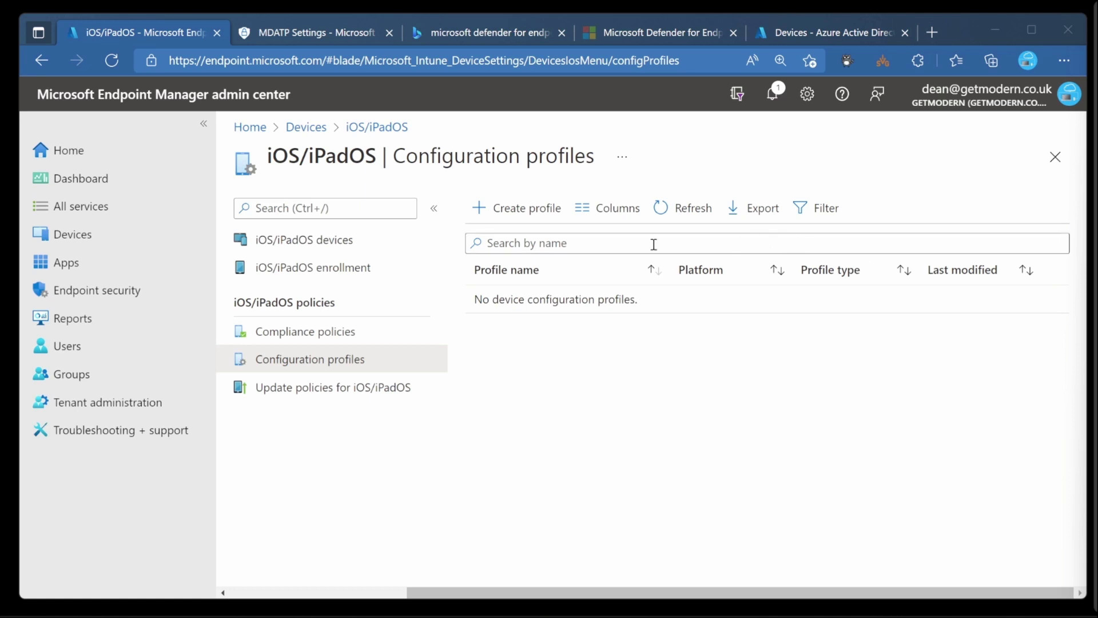
left_click(527, 210)
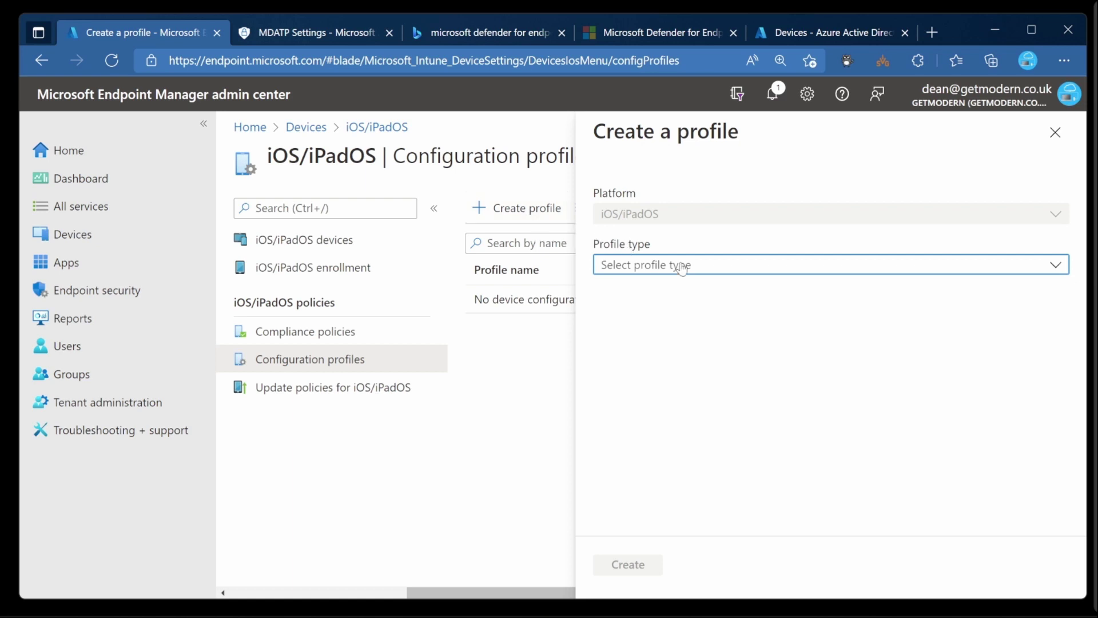
Create a Templates > VPN profile named 'Microsoft Defender for Endpoint Zero Touch Onboarding'
left_click(715, 269)
left_click(705, 321)
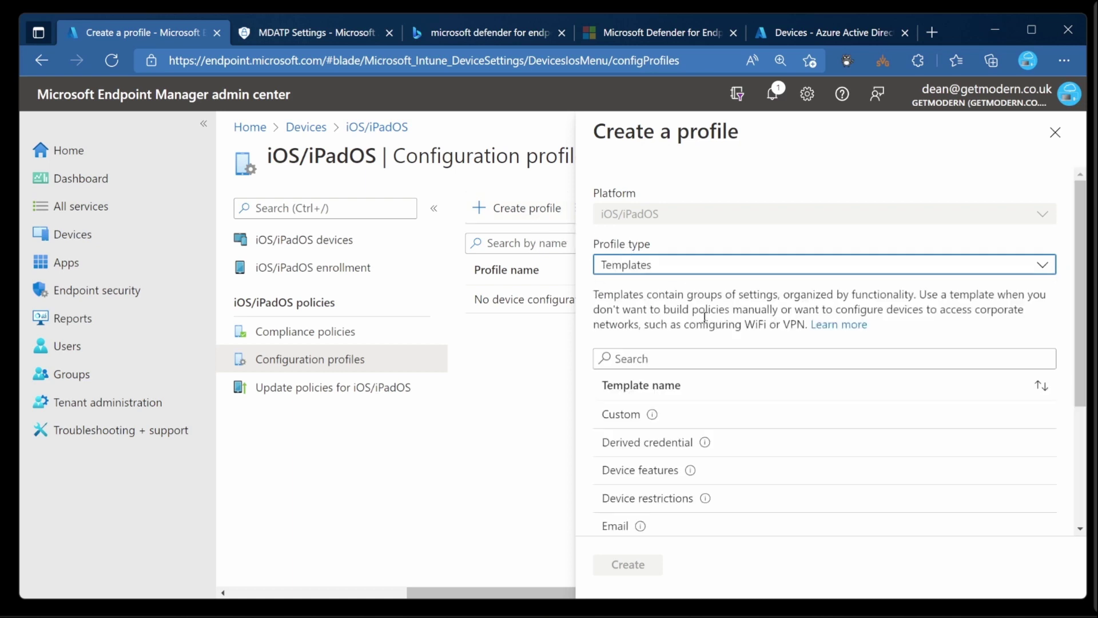
left_click_drag(1069, 330, 1081, 449)
left_click(903, 482)
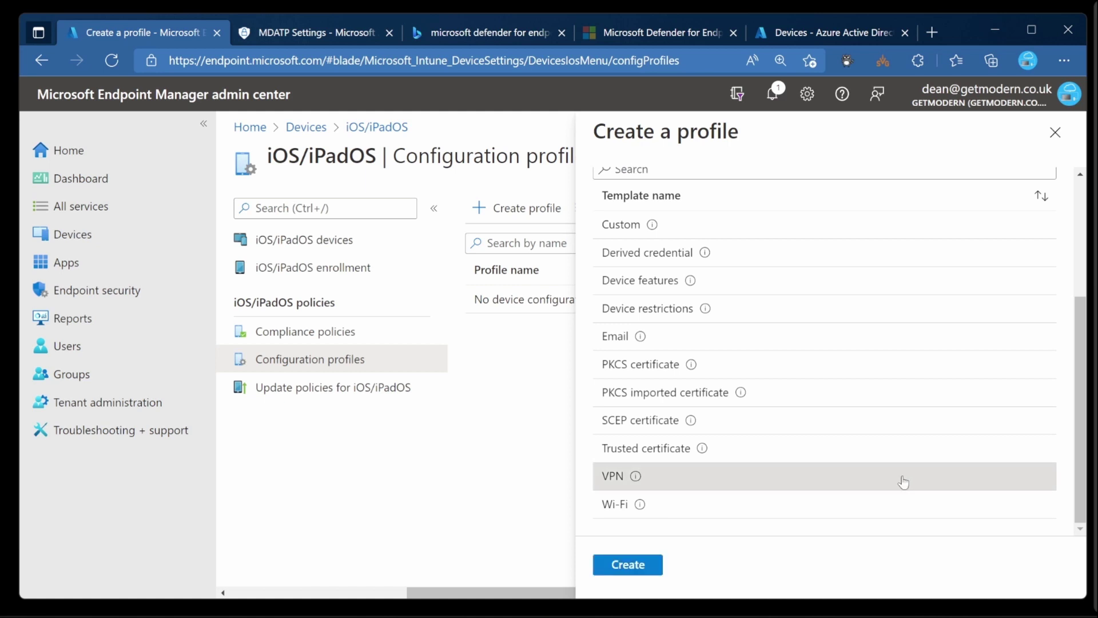
left_click(626, 564)
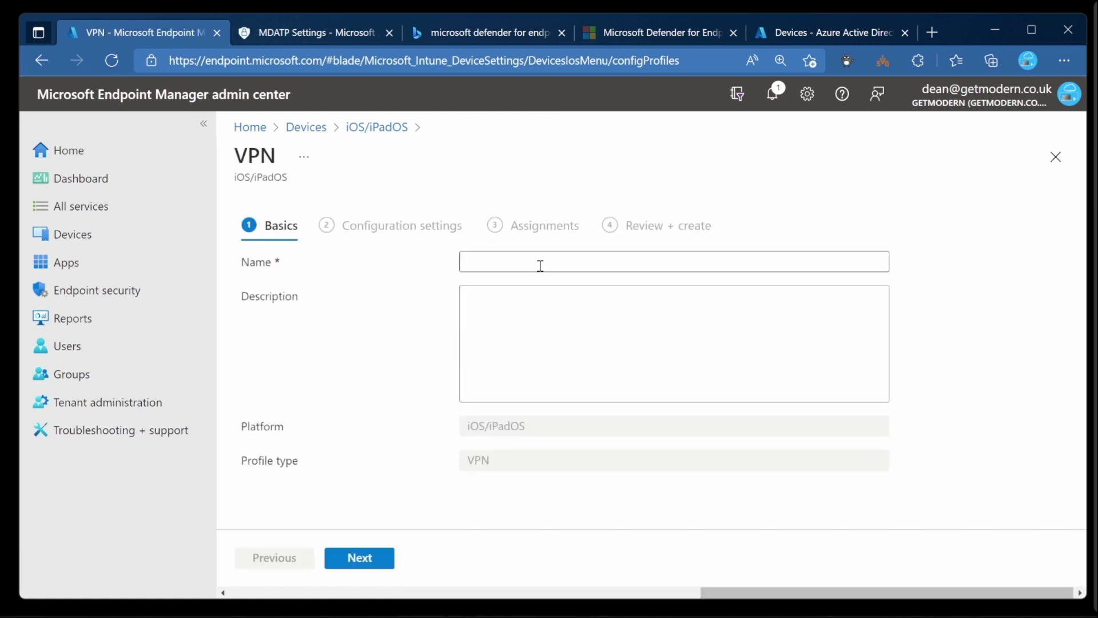
left_click(540, 265)
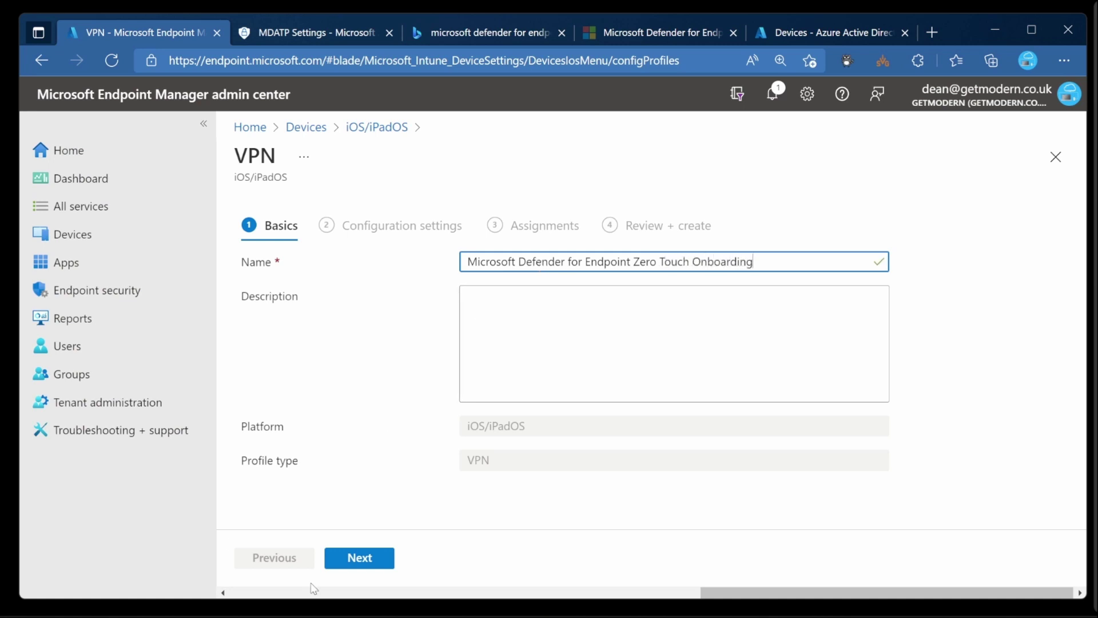
left_click(345, 565)
Expand the Base VPN settings, leaving the connection type unchosen
left_click(553, 264)
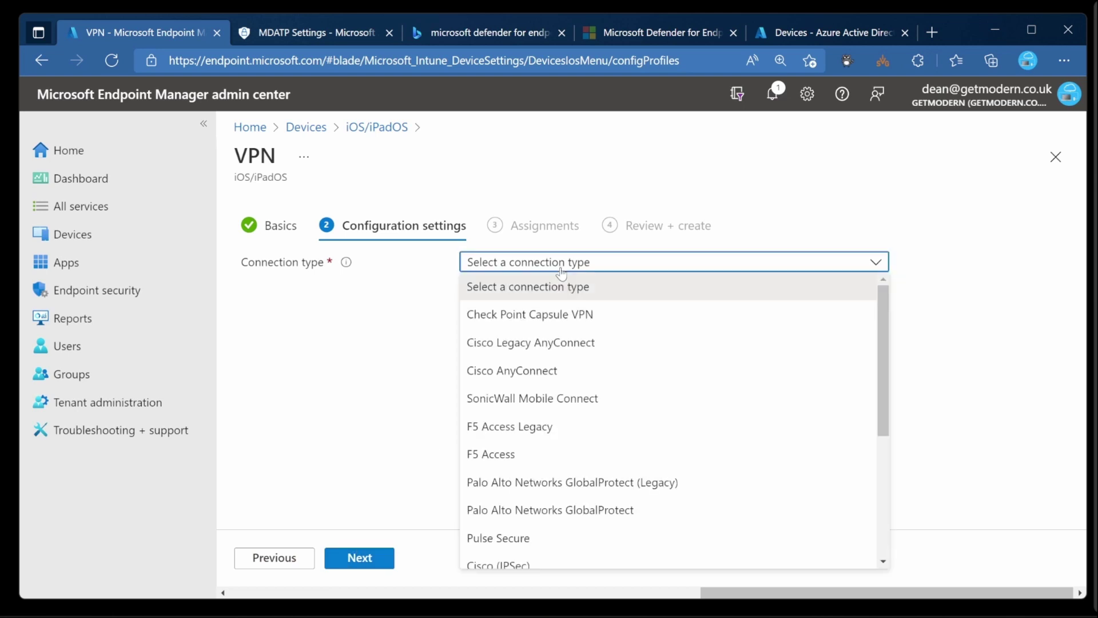
scroll(889, 312, "down", 5)
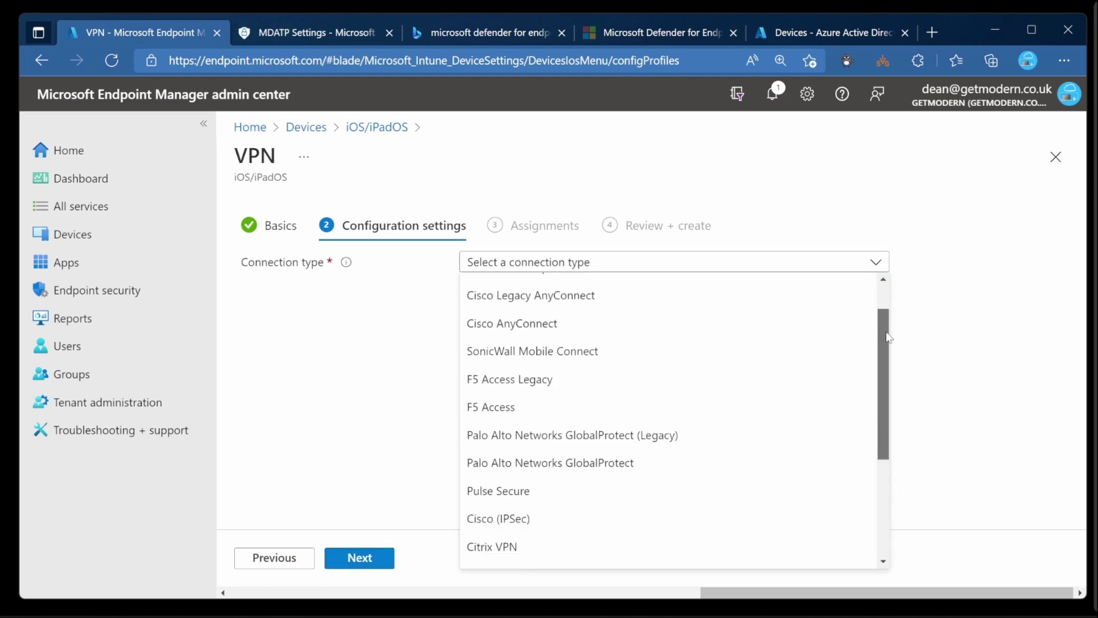
left_click(767, 570)
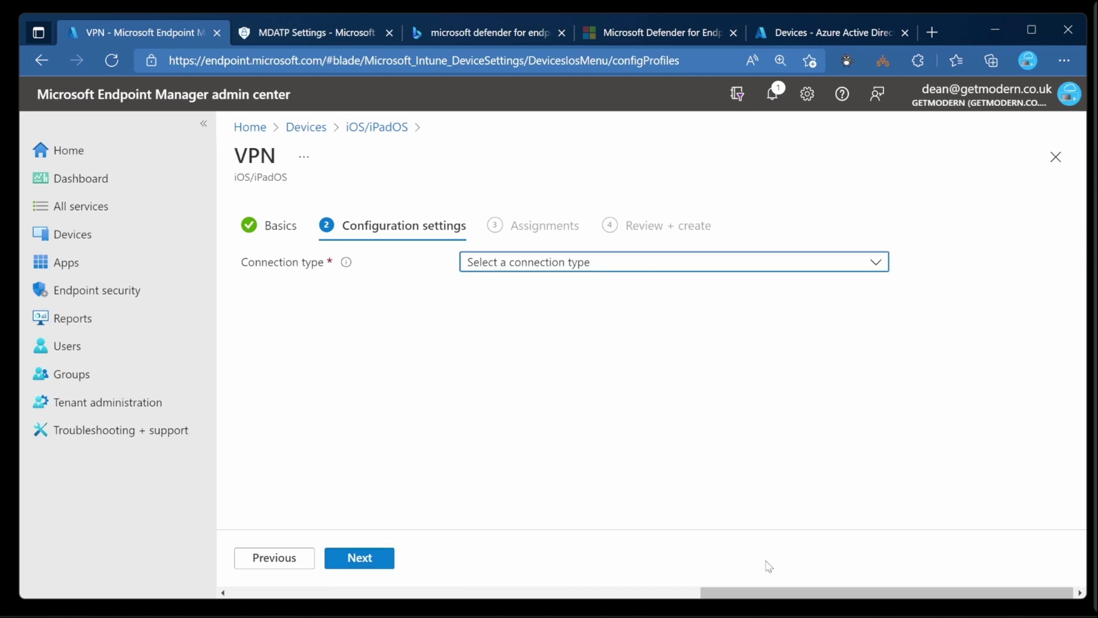
left_click(357, 559)
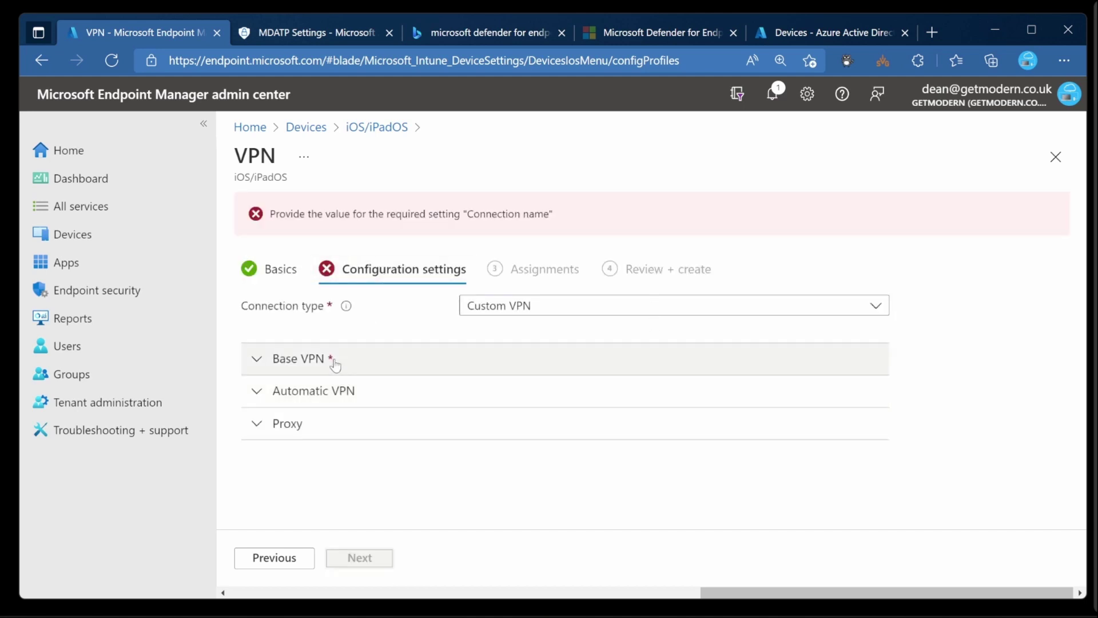
left_click(332, 359)
scroll(633, 372, "down", 2)
scroll(633, 372, "down", 1)
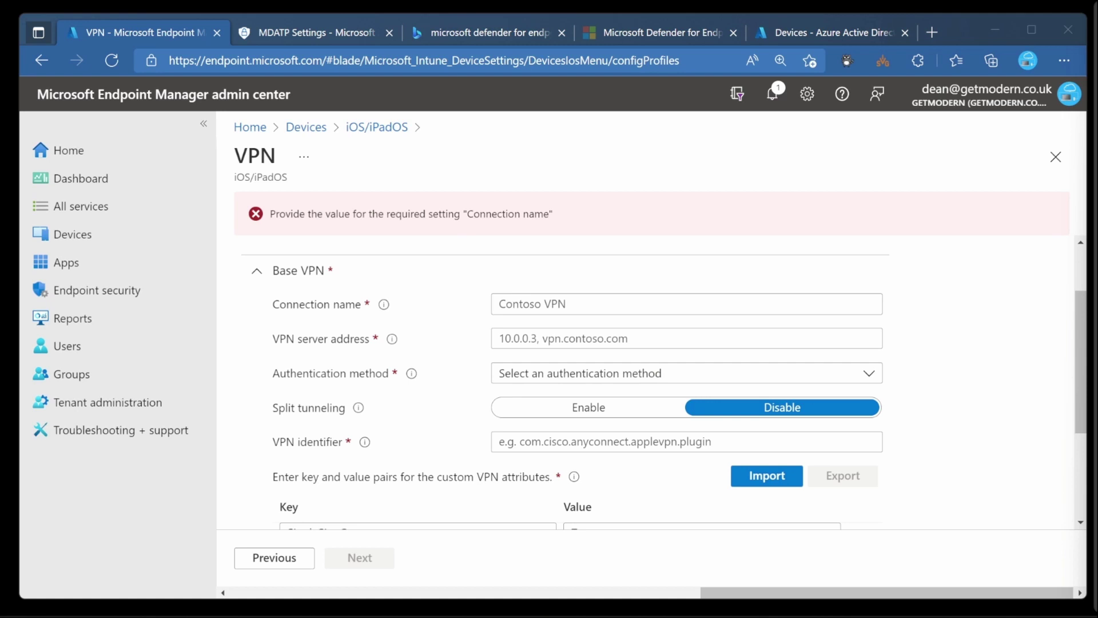
Enter connection name Microsoft Defender for Endpoint, server 127.0.0.1, username/password auth, identifier com.microsoft.scmx
left_click(565, 304)
type("Microsoft Defender for Endpoint")
left_click(623, 337)
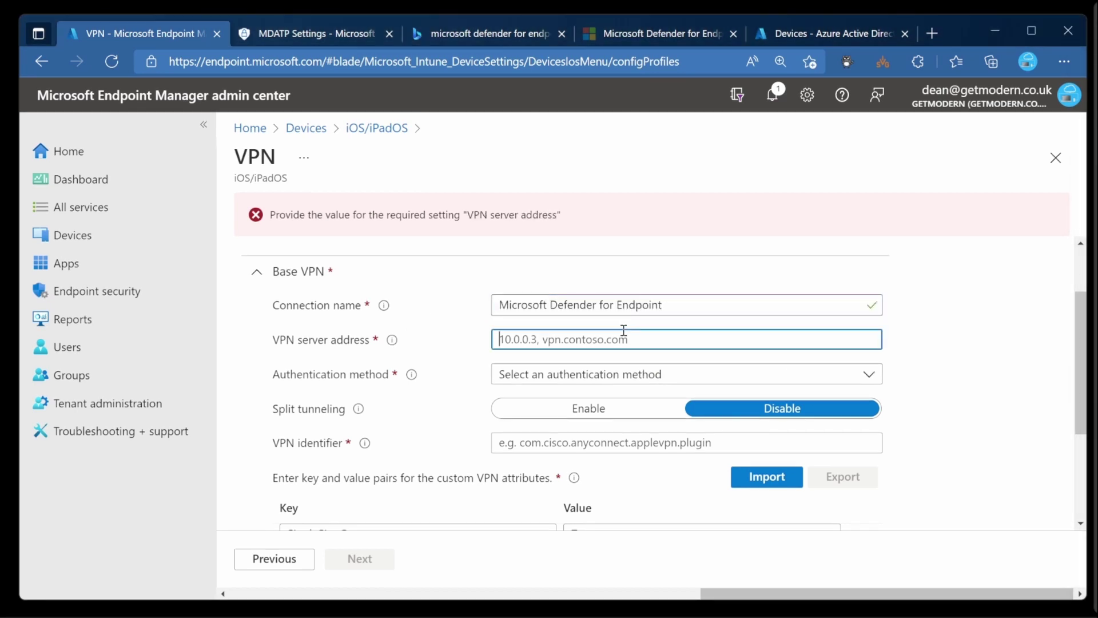
type("127.0.0.1")
left_click(658, 374)
left_click(652, 454)
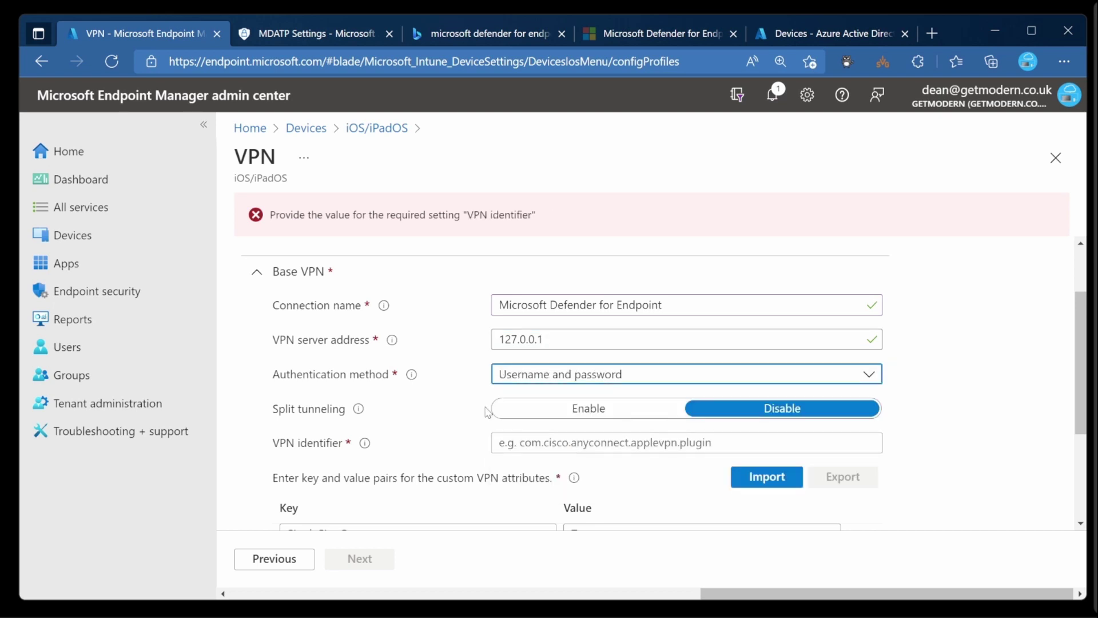
left_click(651, 443)
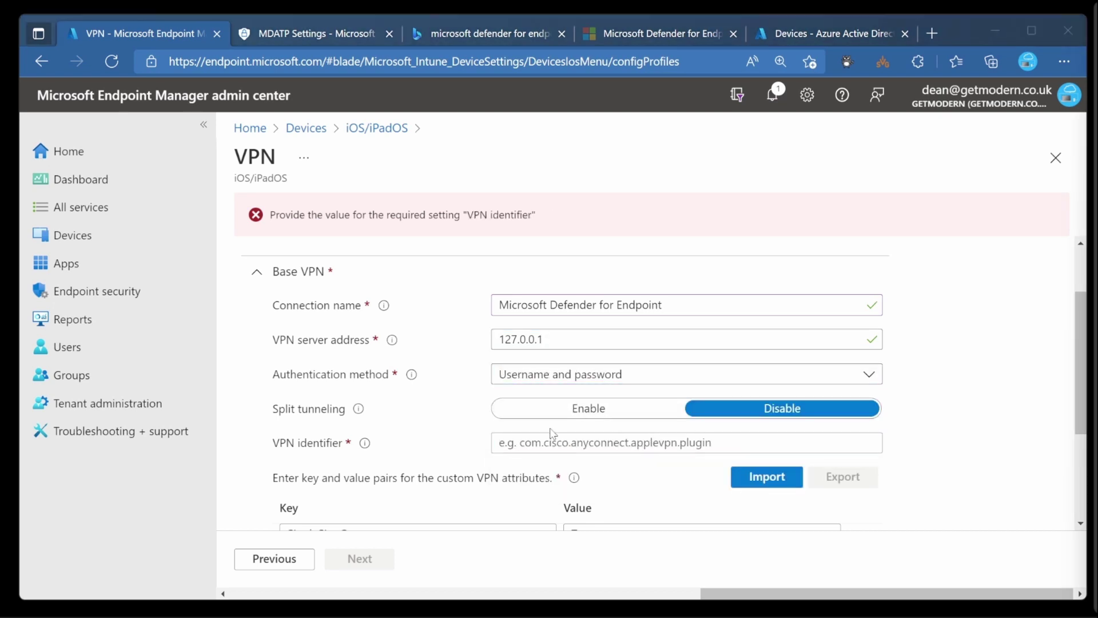
left_click(645, 437)
type("com.microsoft.scmx")
Add a custom key-value attribute SilentOnboard with value True
scroll(711, 434, "down", 2)
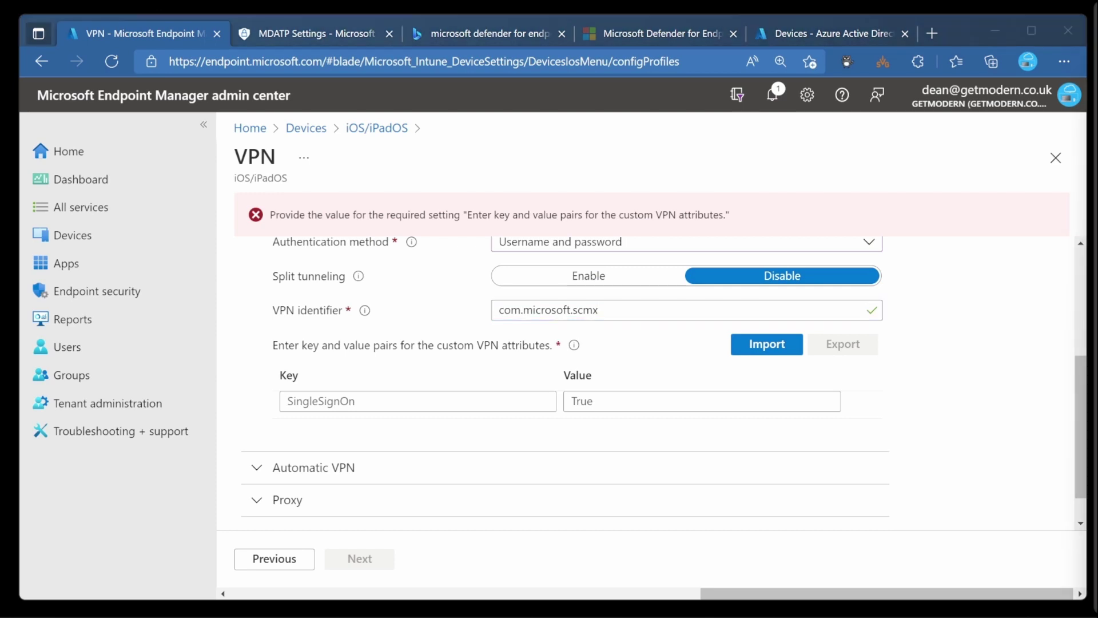
left_click(361, 400)
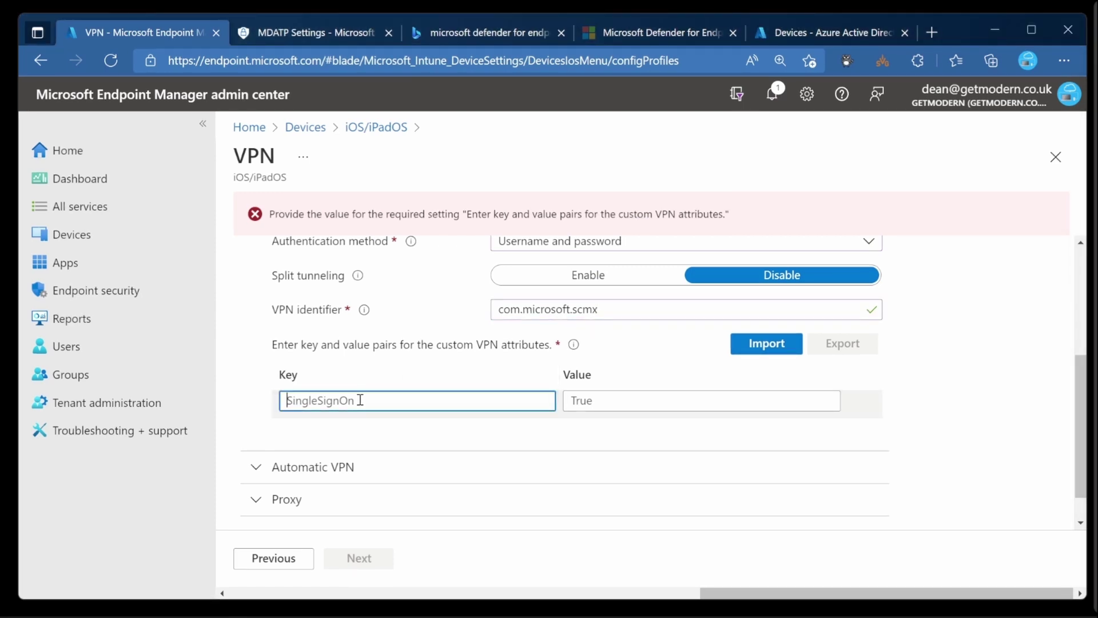
type("SilentOnboard")
left_click(582, 399)
type("True")
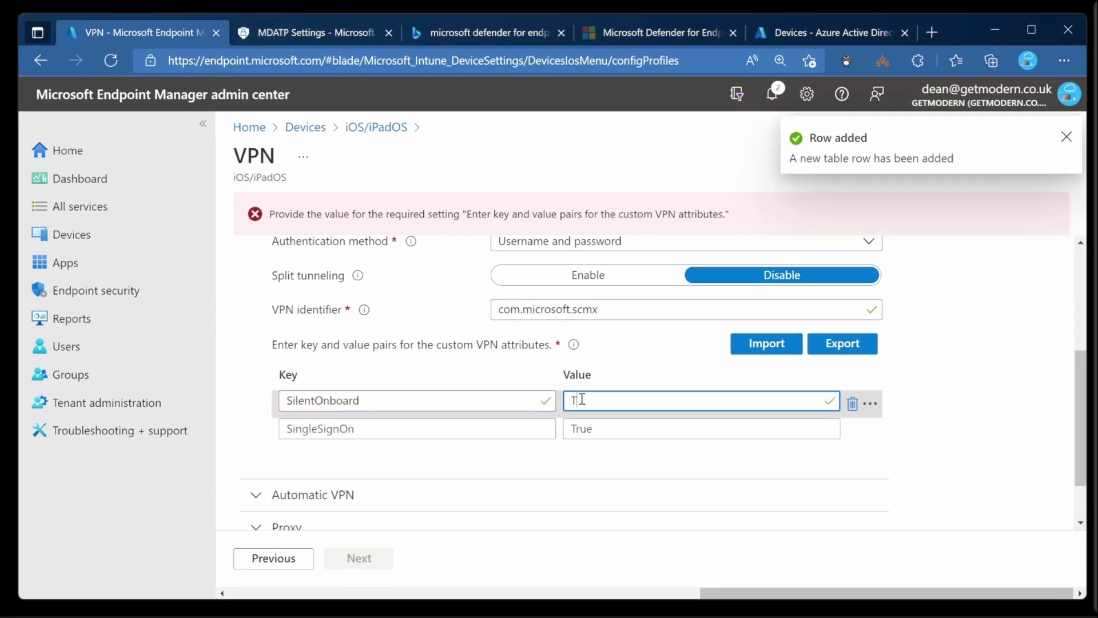
left_click(968, 382)
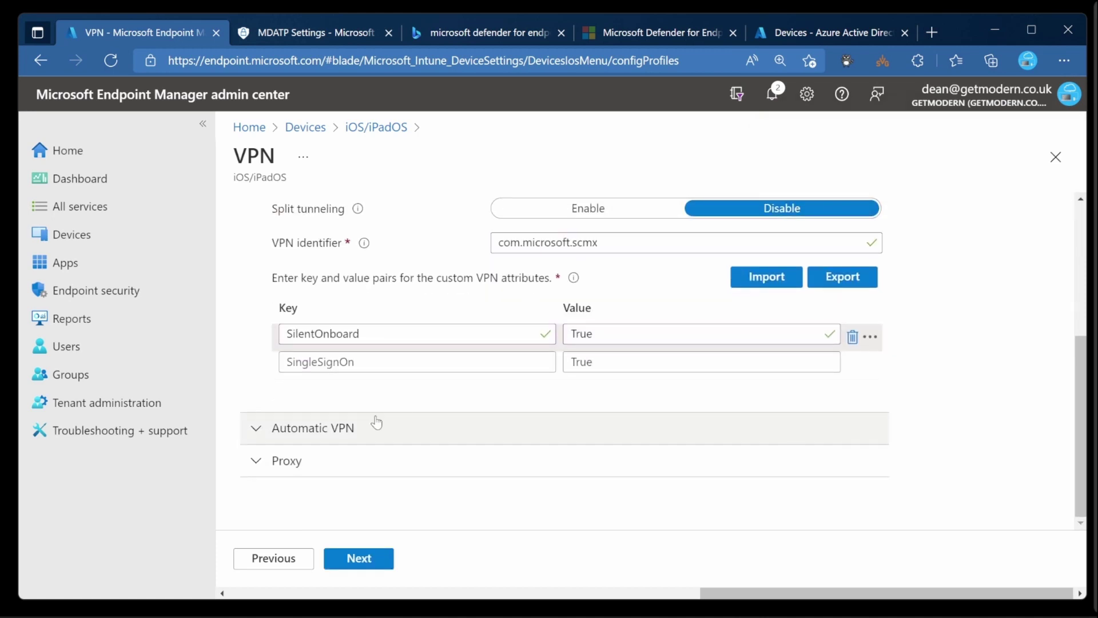
Set the Automatic VPN type to On-demand VPN
left_click(351, 426)
scroll(586, 421, "down", 2)
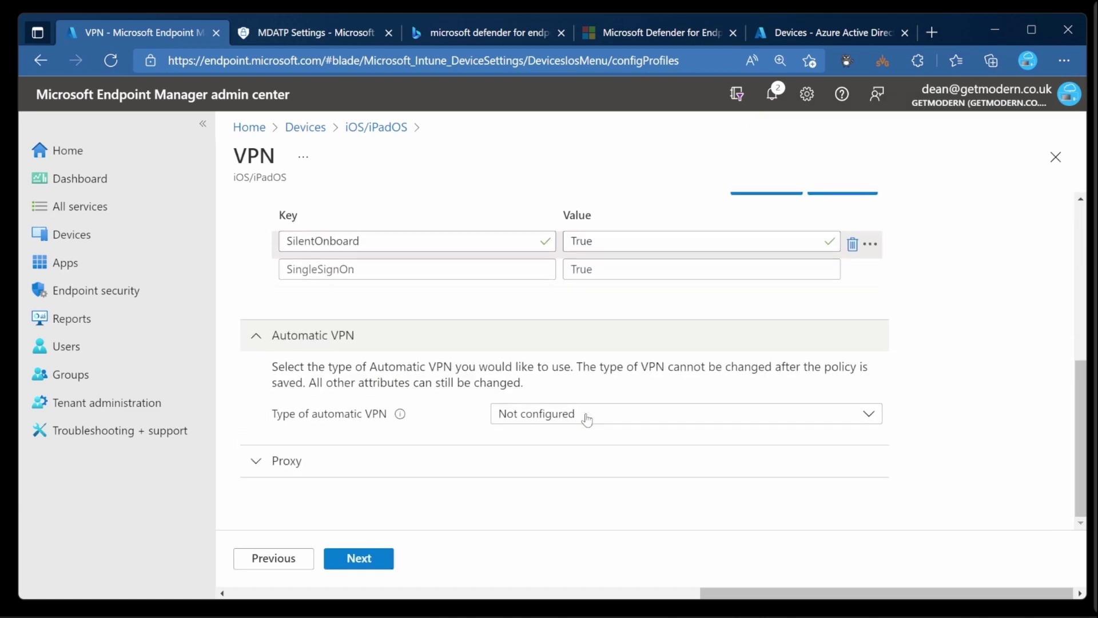
left_click(647, 416)
left_click(606, 467)
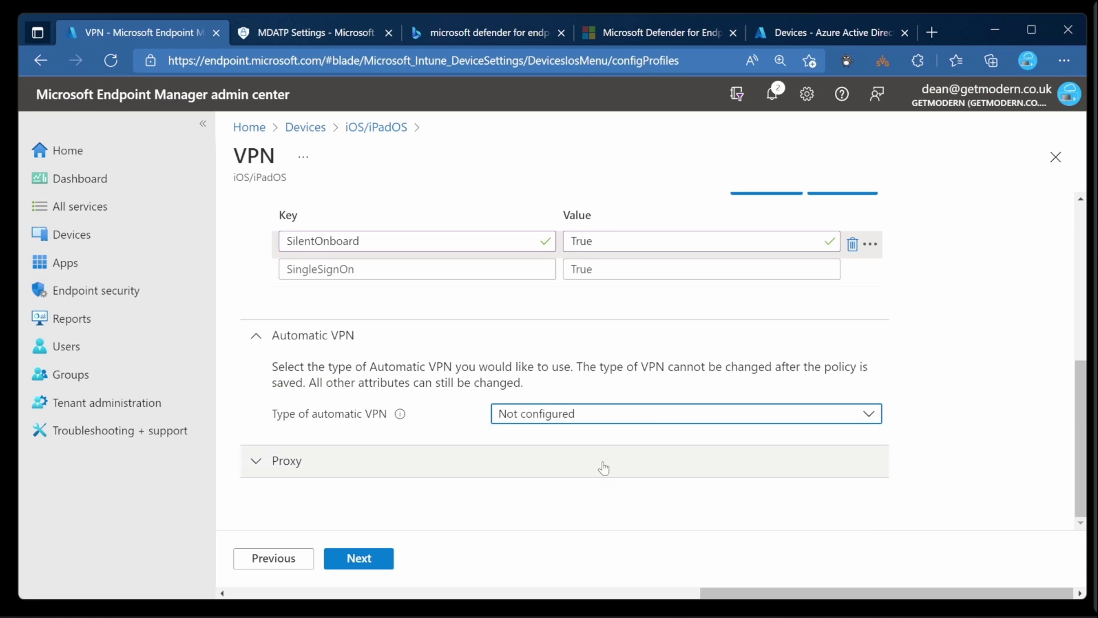
scroll(606, 458, "down", 2)
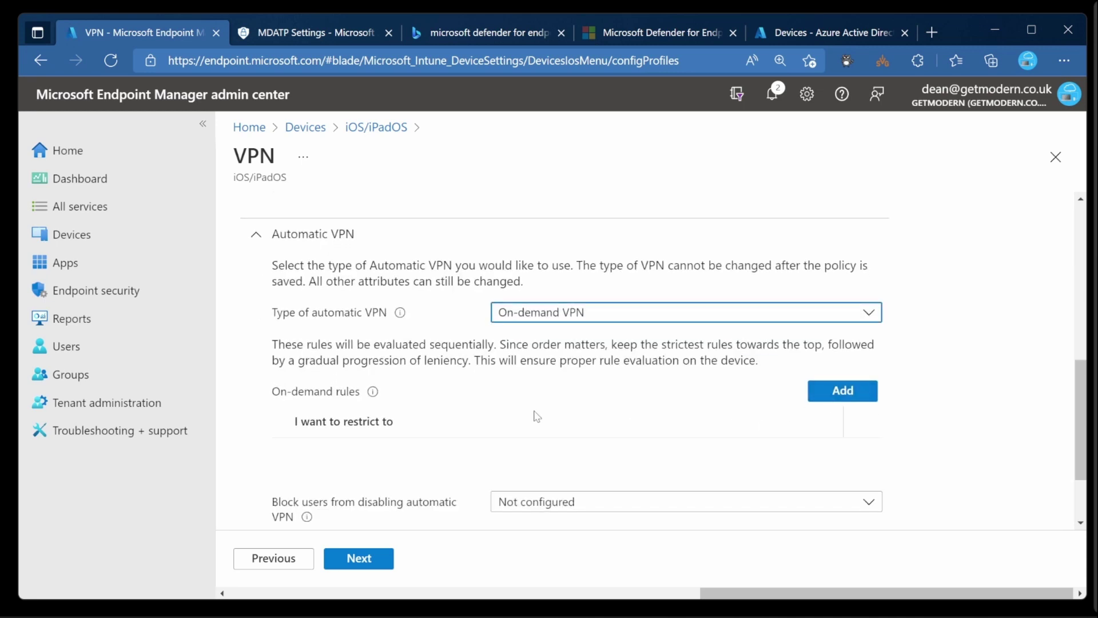
Add and save an on-demand rule that establishes the VPN for all domains, then continue
left_click(843, 401)
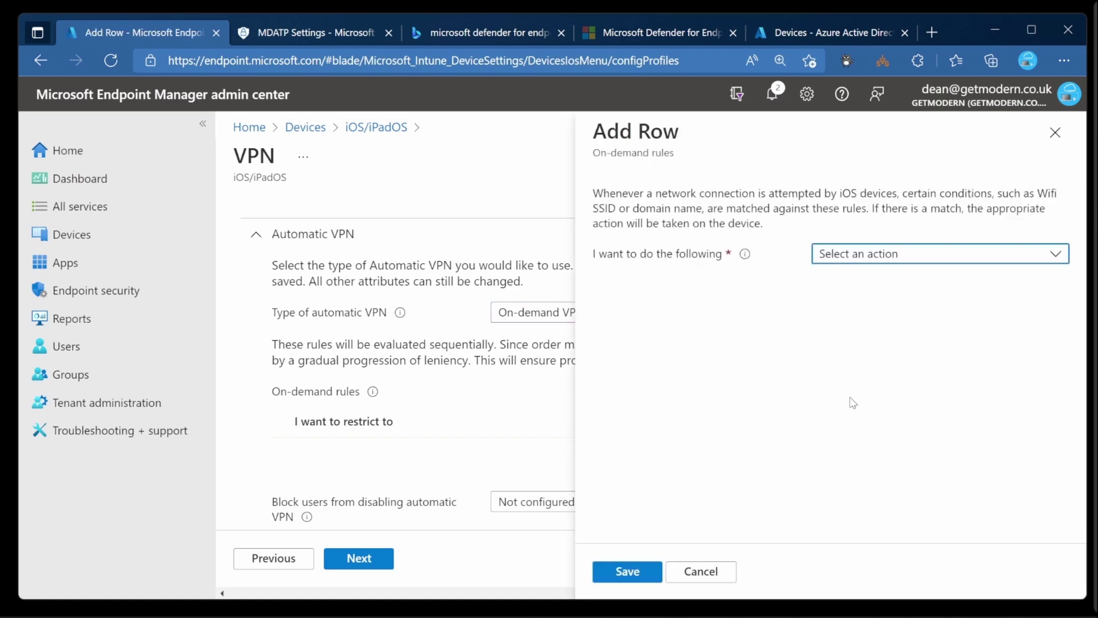
left_click(880, 261)
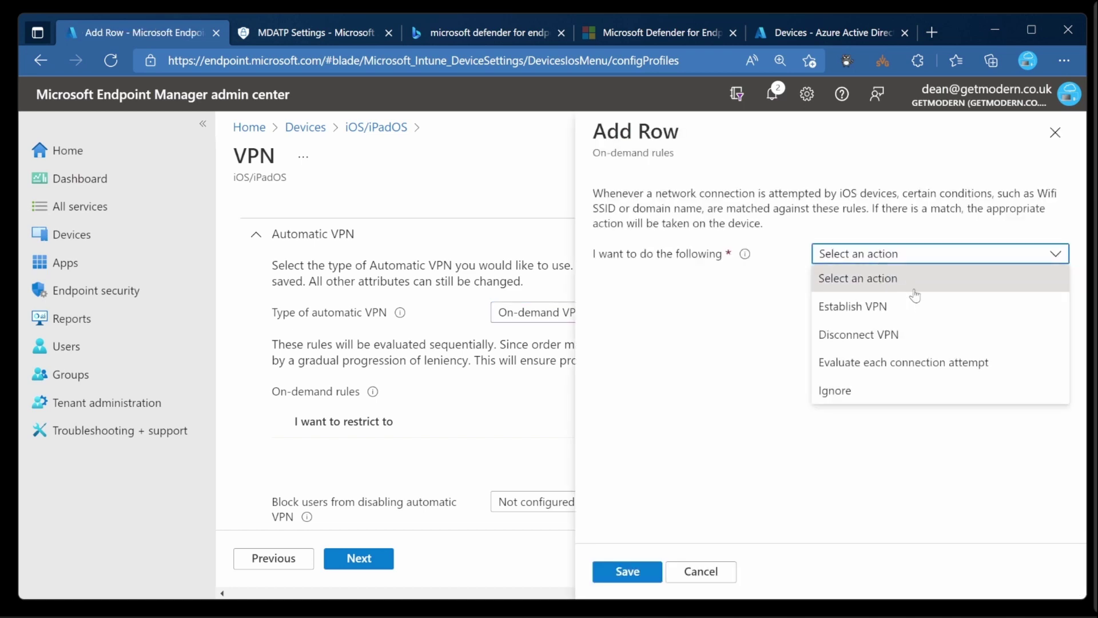
left_click(836, 305)
left_click(827, 311)
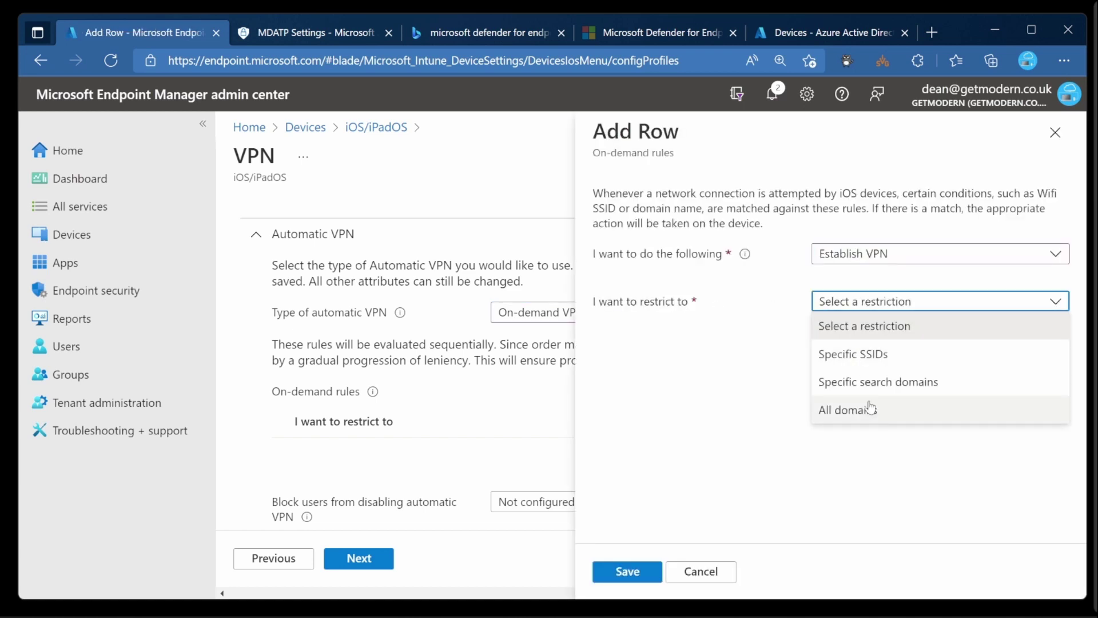
left_click(872, 412)
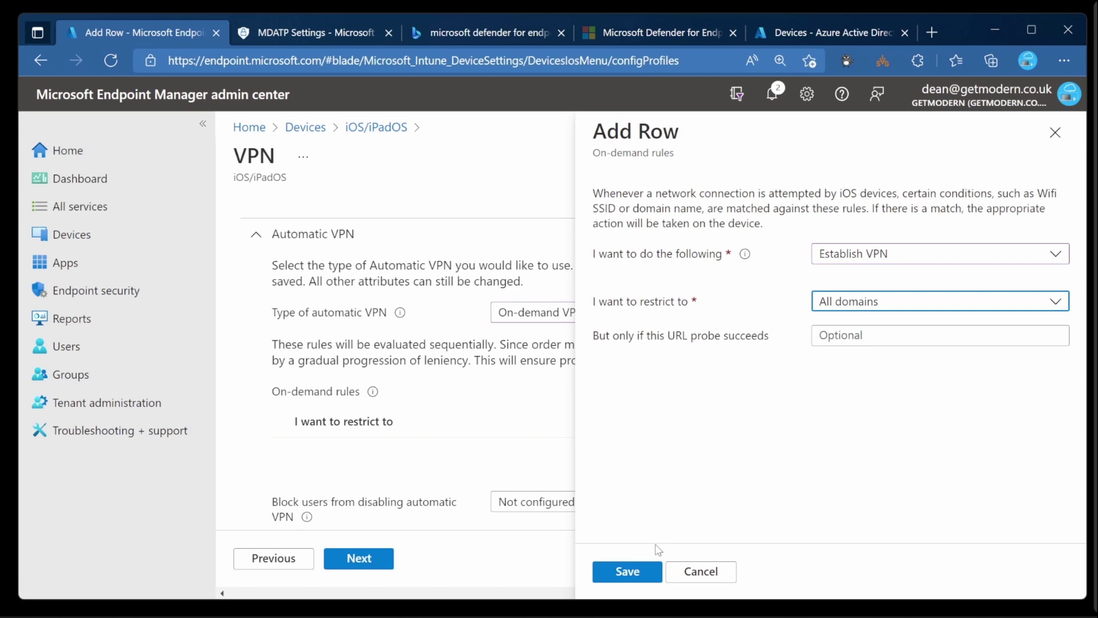
left_click(623, 573)
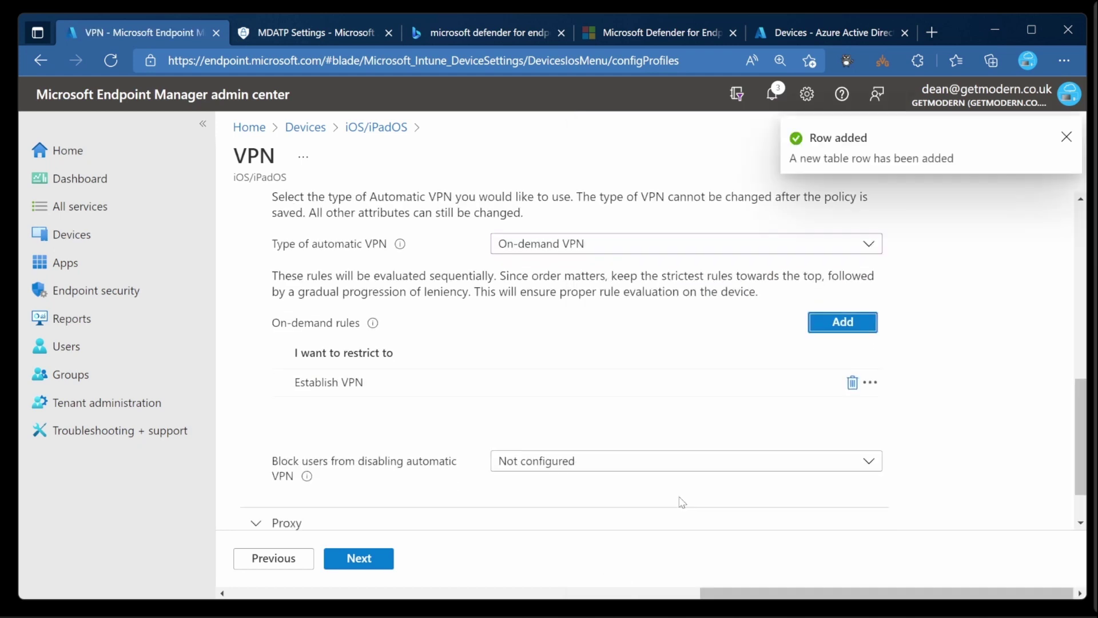
scroll(658, 509, "down", 2)
left_click(366, 559)
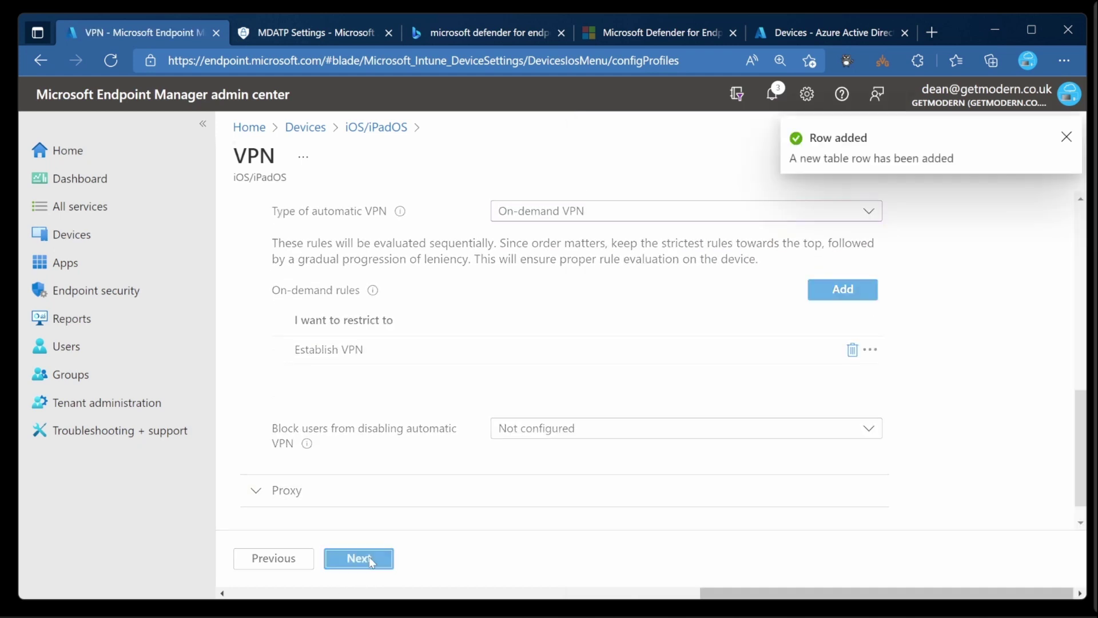
Assign the profile to the Defender for Endpoint Users (Mobile) group and create it
left_click(283, 288)
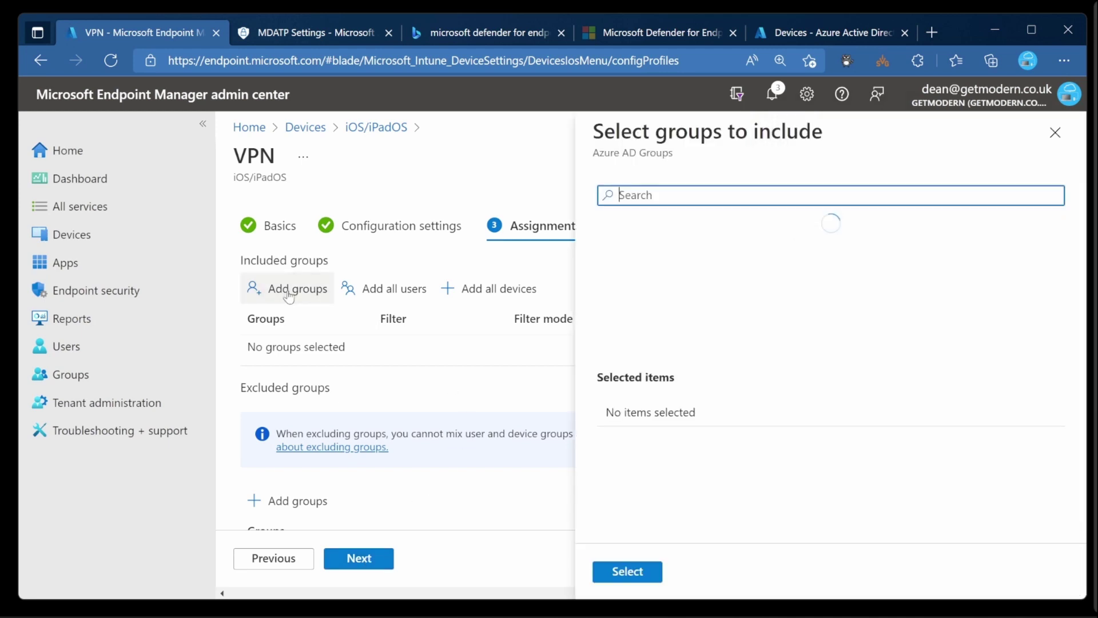
type("defender")
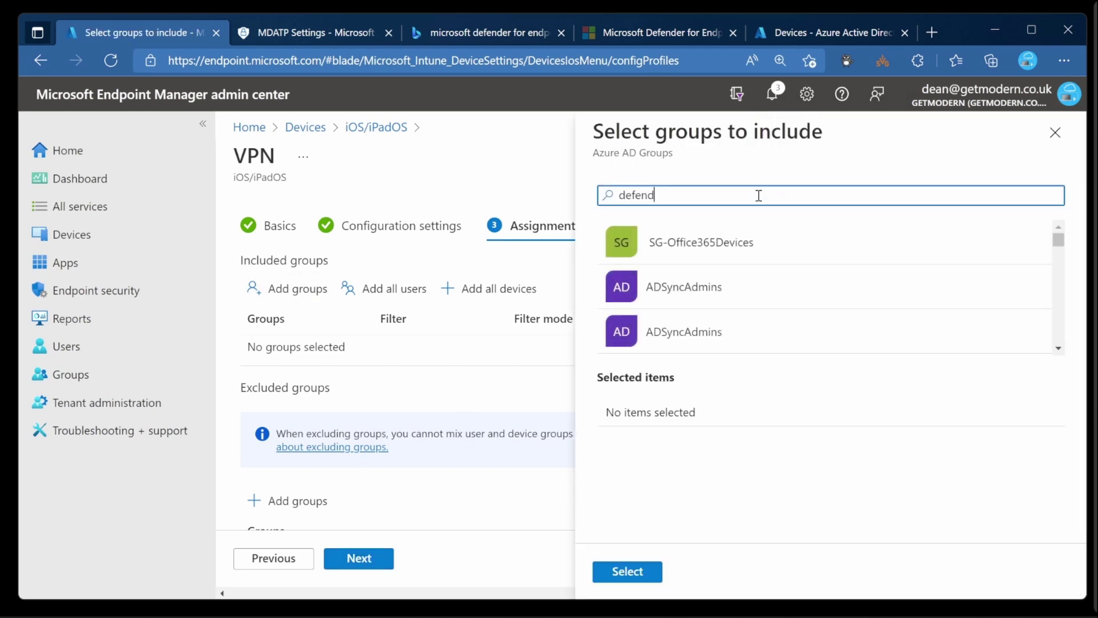
left_click(759, 243)
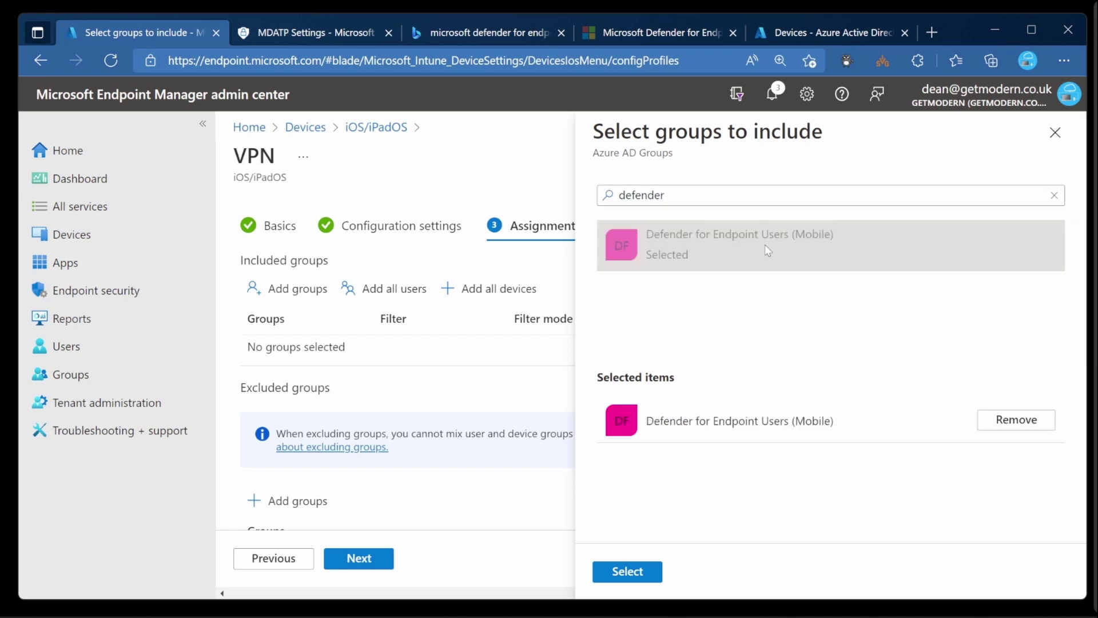
left_click(645, 578)
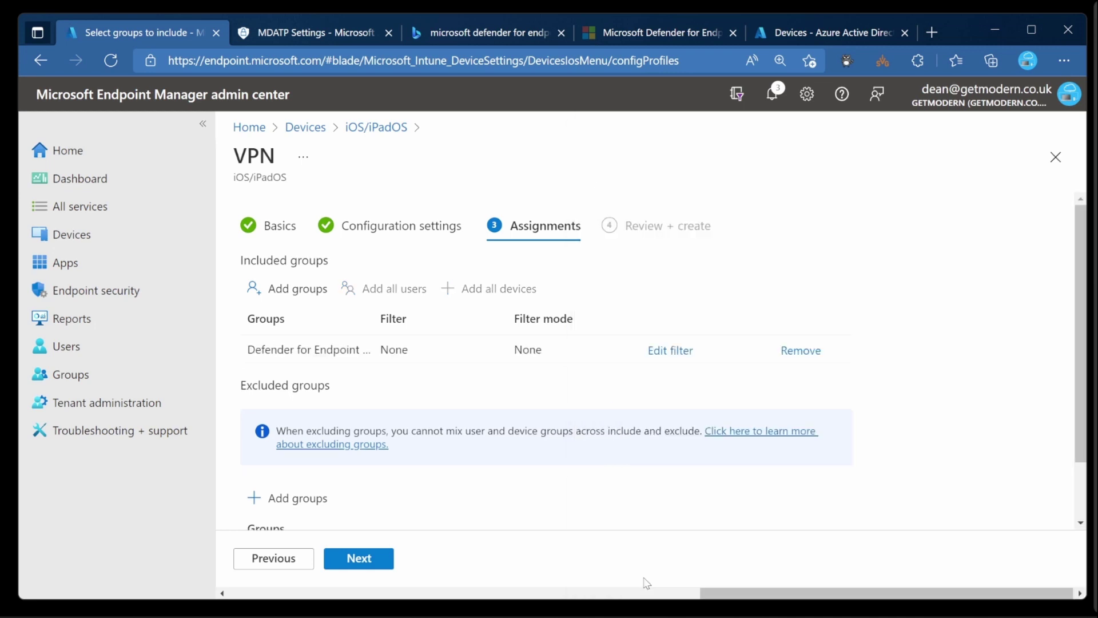
left_click(362, 558)
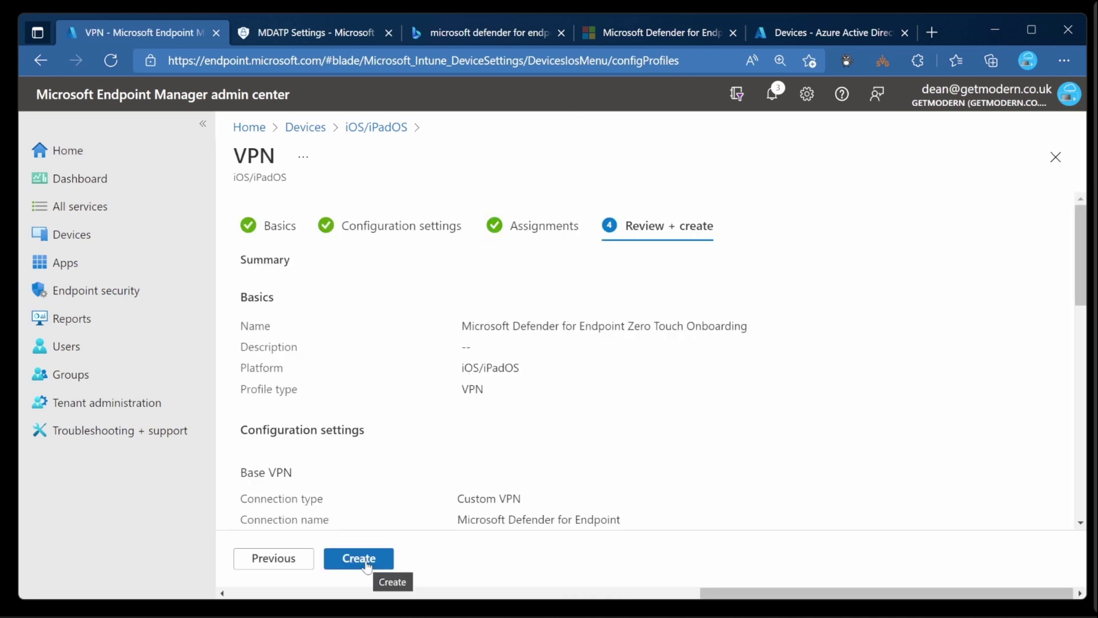
left_click(366, 563)
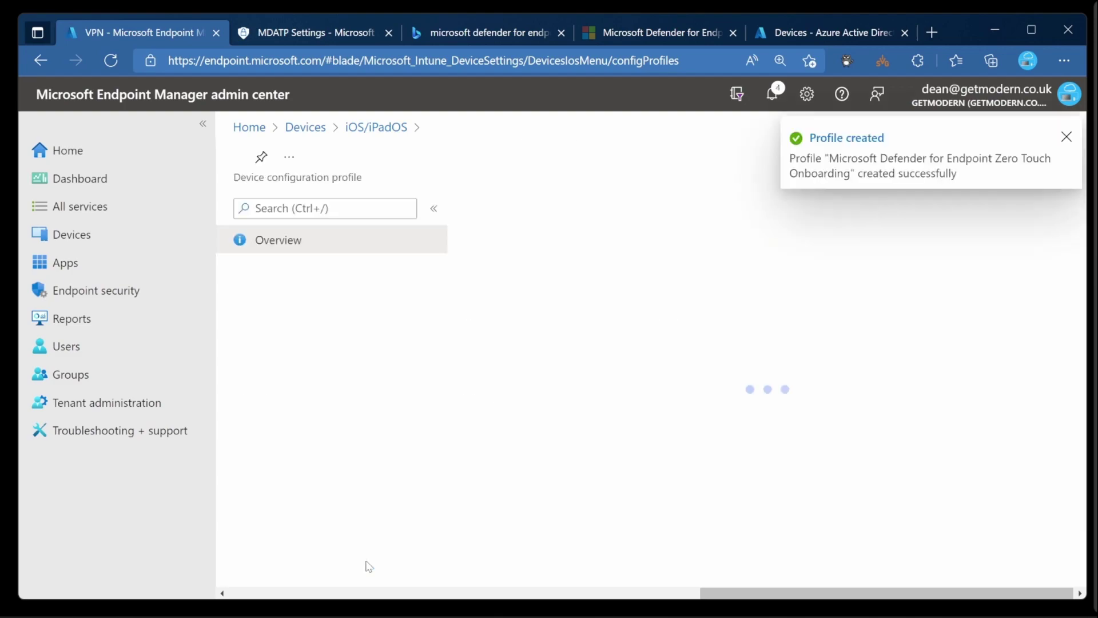